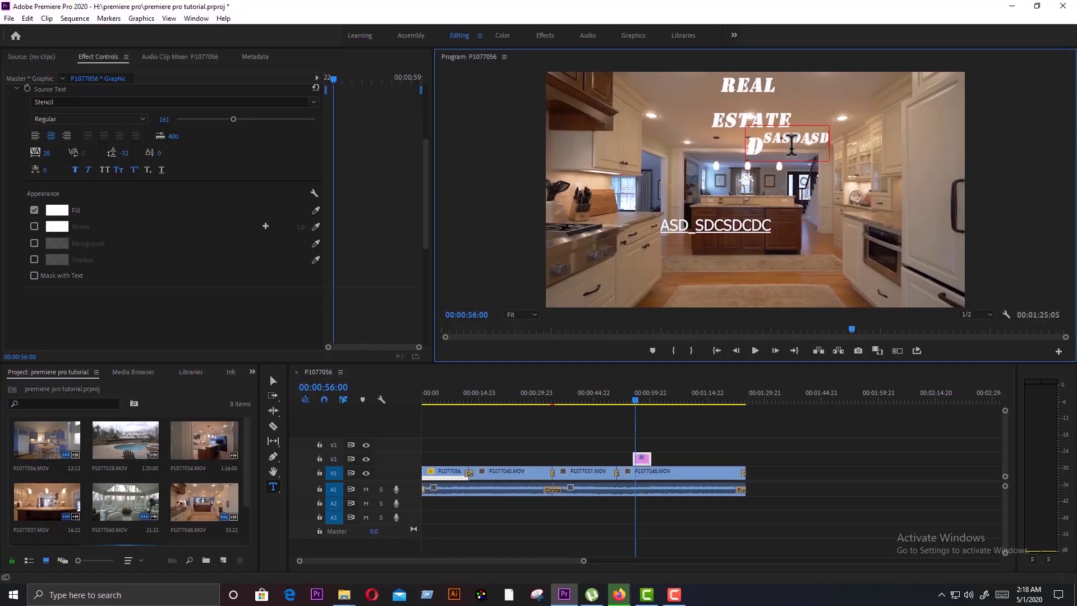
# Undo the stray extra line and finish editing the stencil 'REAL ESTATE' text
pyautogui.hotkey('ctrl', 'z')
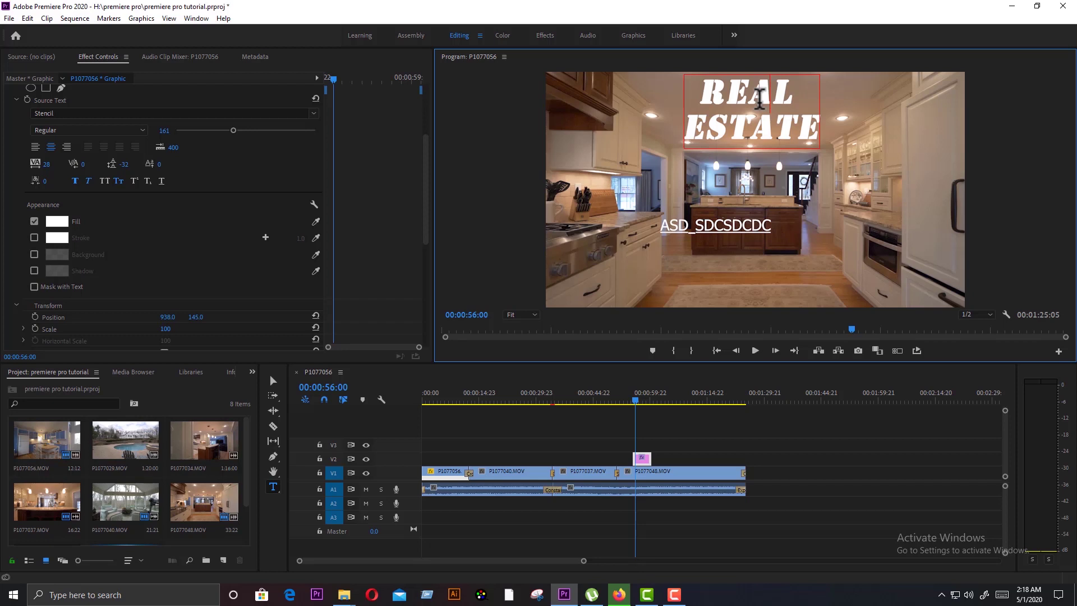
pyautogui.hotkey('ctrl', 'a')
# Try a pure red title fill, then reopen the fill colour picker and clear its hex value
pyautogui.click(59, 222)
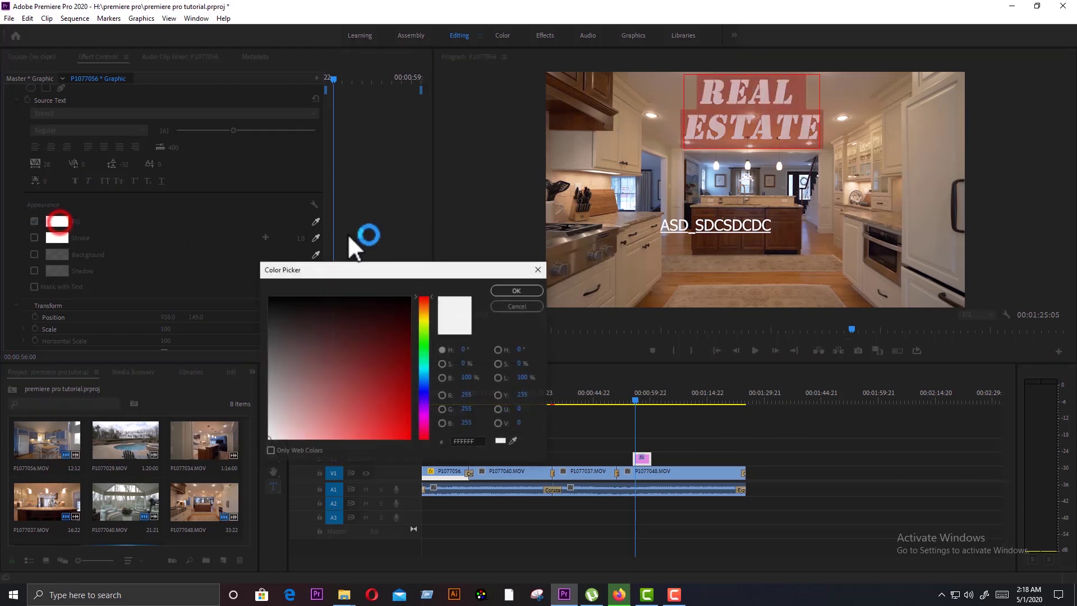
pyautogui.moveTo(344, 324); pyautogui.dragTo(399, 451)
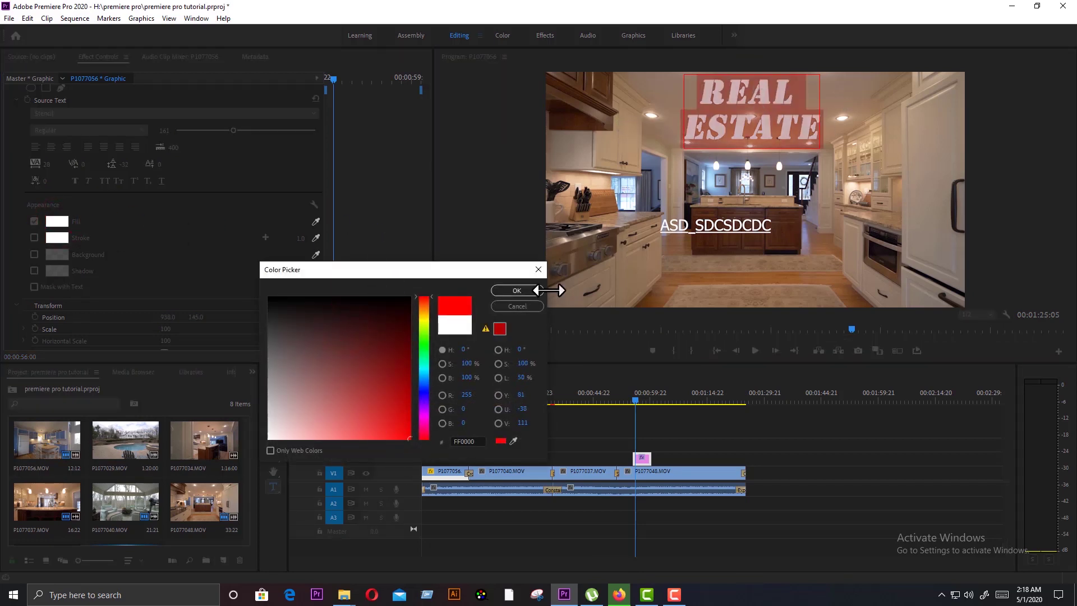
pyautogui.click(517, 290)
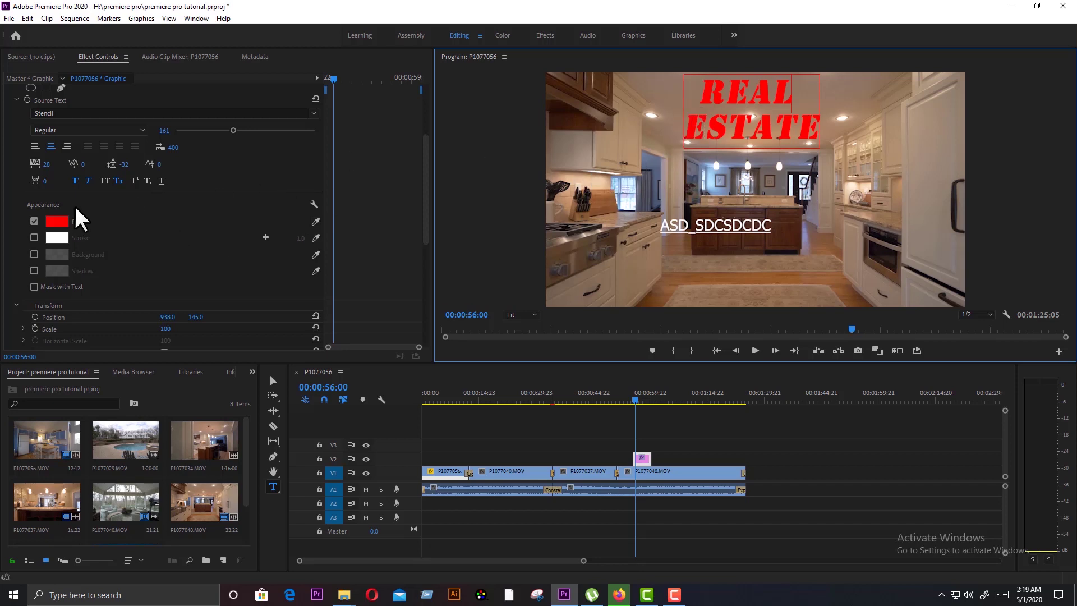
pyautogui.click(57, 222)
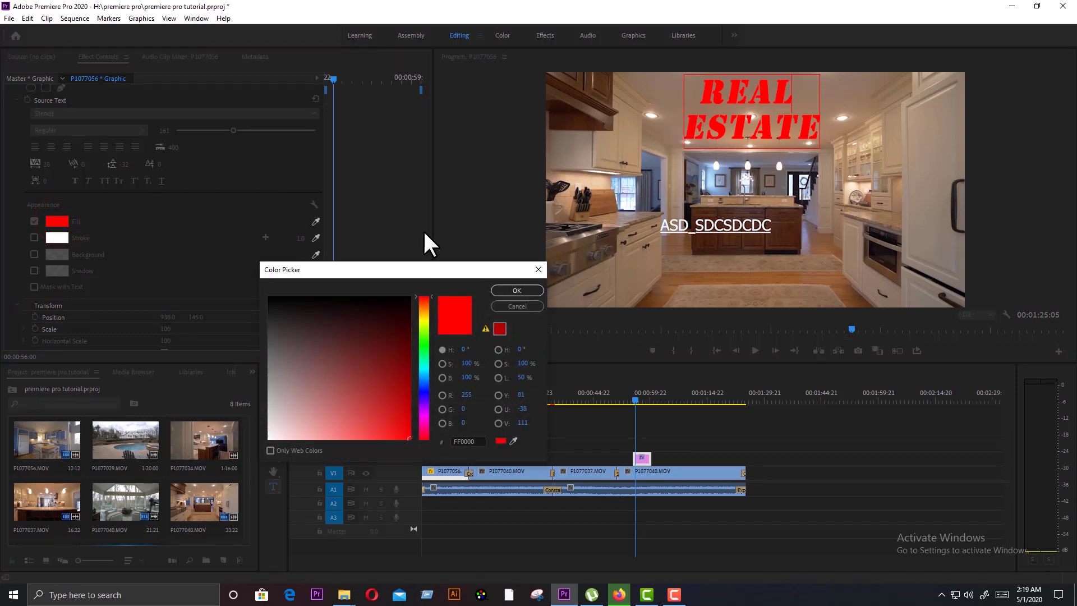
pyautogui.moveTo(420, 271); pyautogui.dragTo(398, 139)
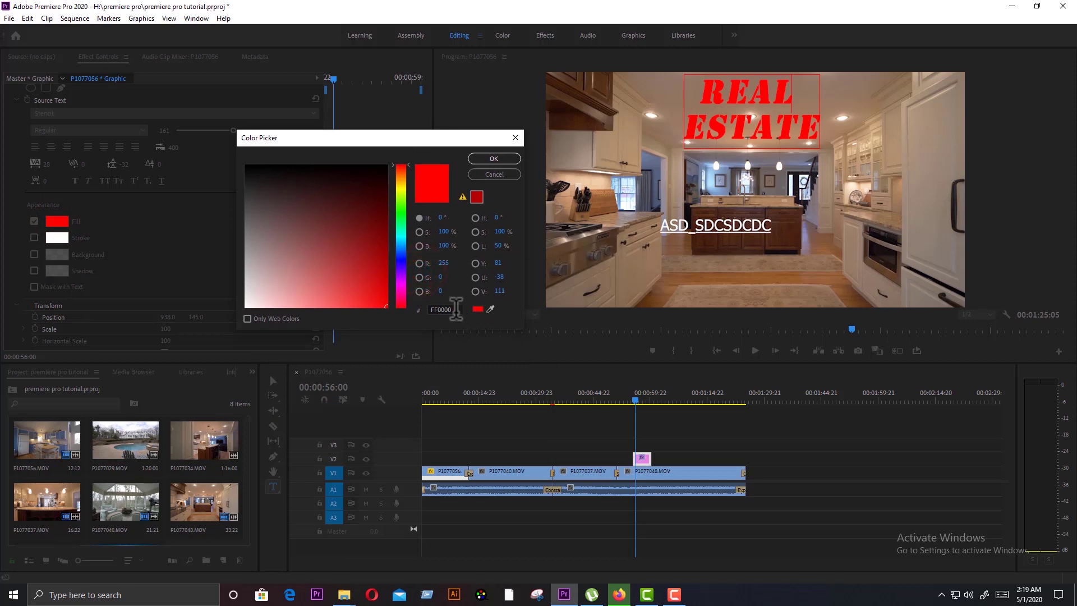
pyautogui.click(449, 310)
pyautogui.press('BackSpace')
pyautogui.click(515, 138)
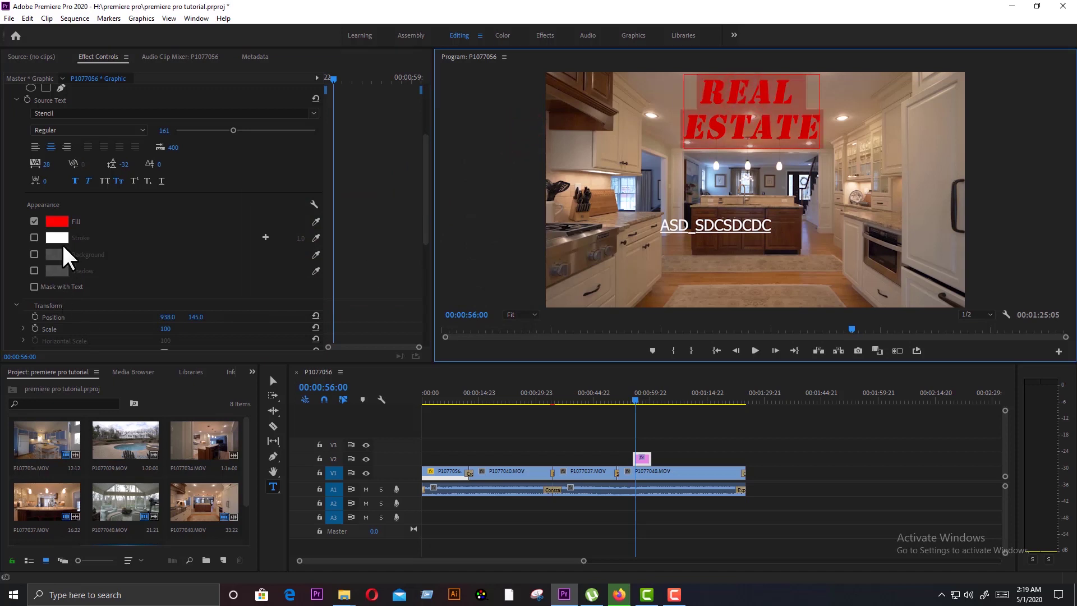
# Reset the title fill to black (000000) and start the fill eyedropper on the footage
pyautogui.click(57, 221)
pyautogui.click(446, 309)
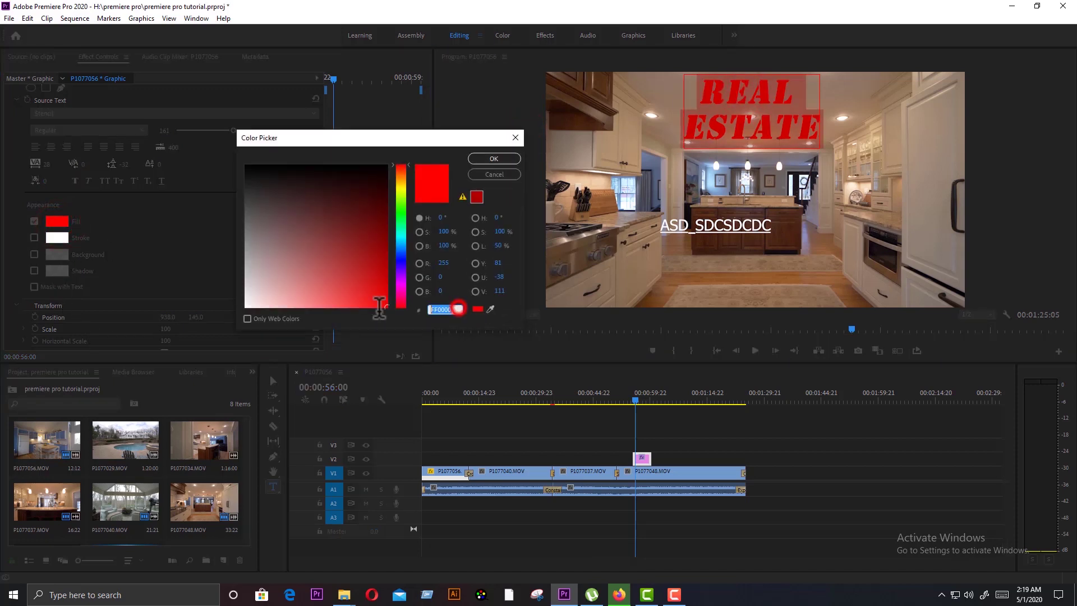
pyautogui.write('00000')
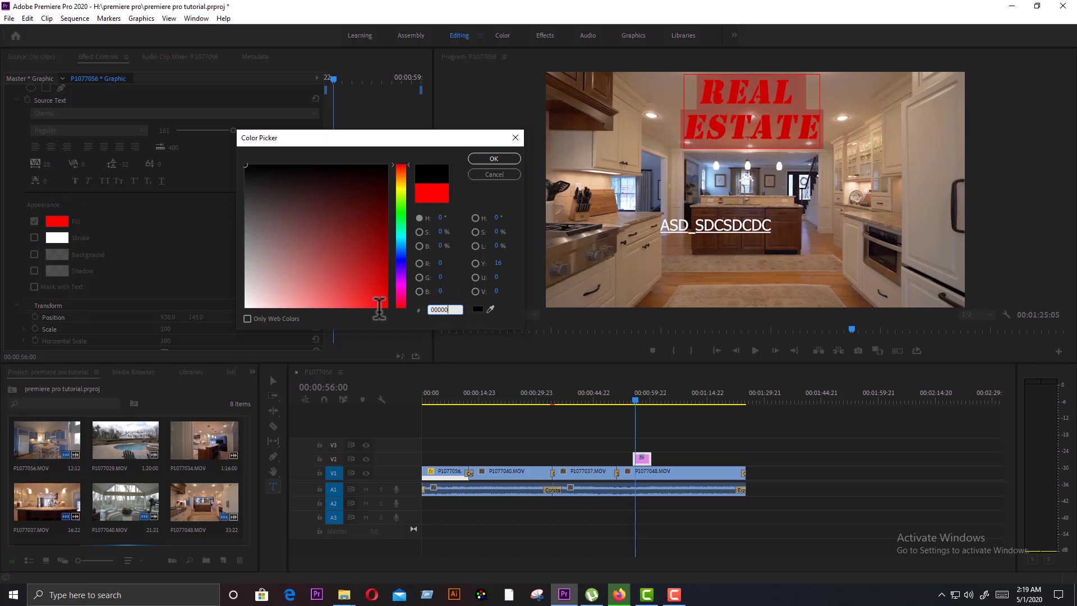
pyautogui.write('0')
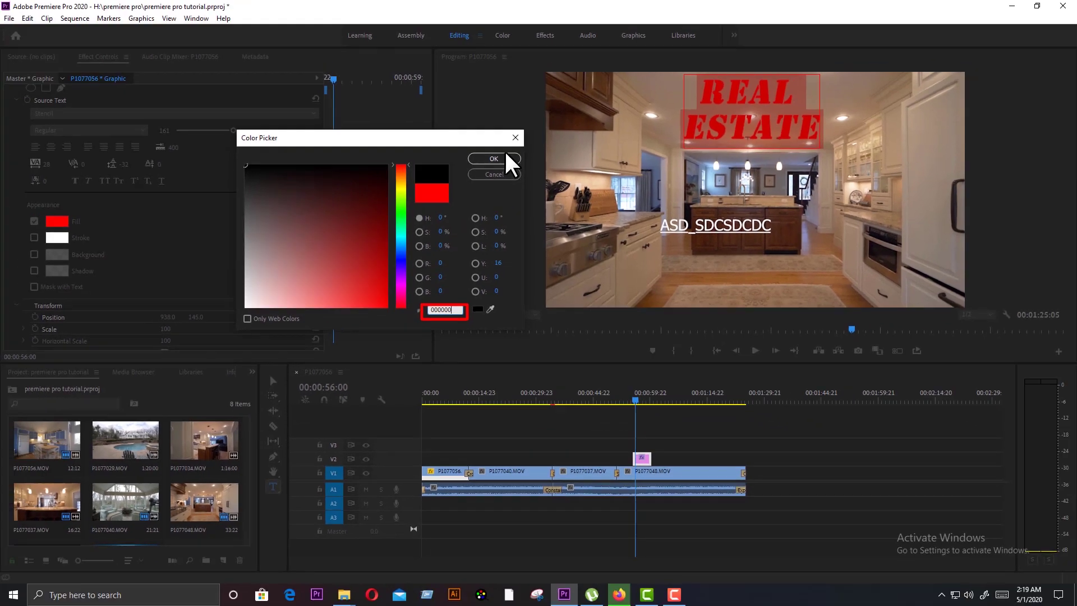
pyautogui.click(611, 24)
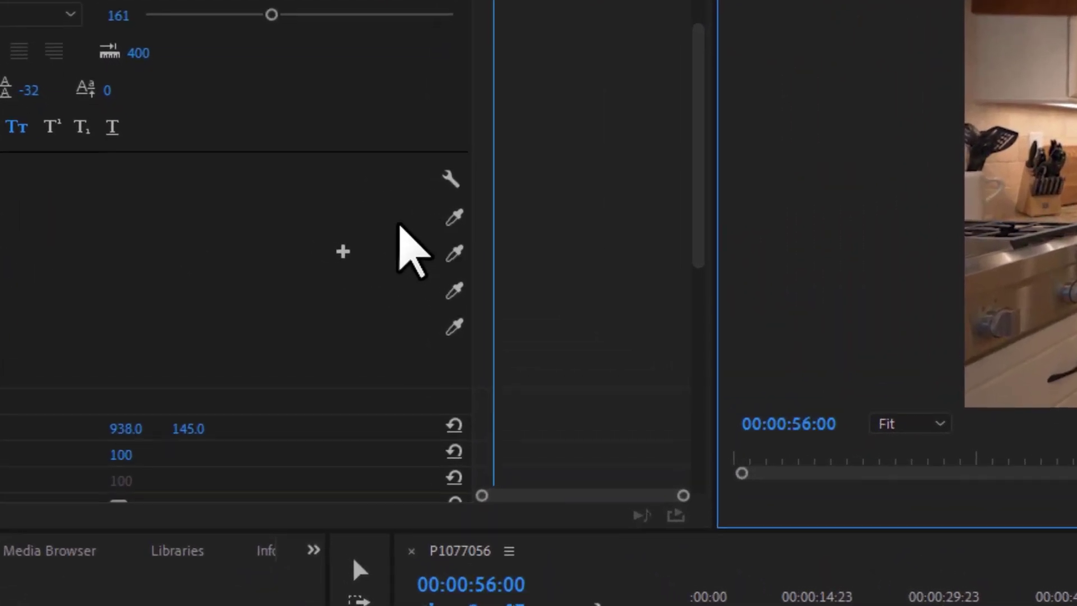
pyautogui.click(453, 217)
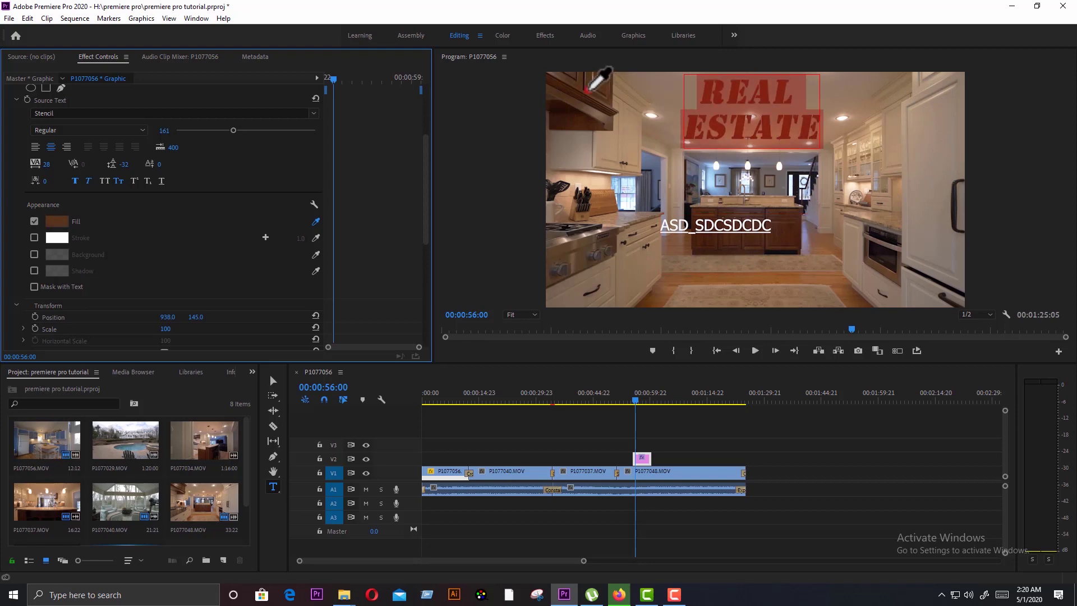
# Sample a dark brown fill from the kitchen footage and reselect the REAL ESTATE title clip
pyautogui.click(586, 89)
pyautogui.click(672, 446)
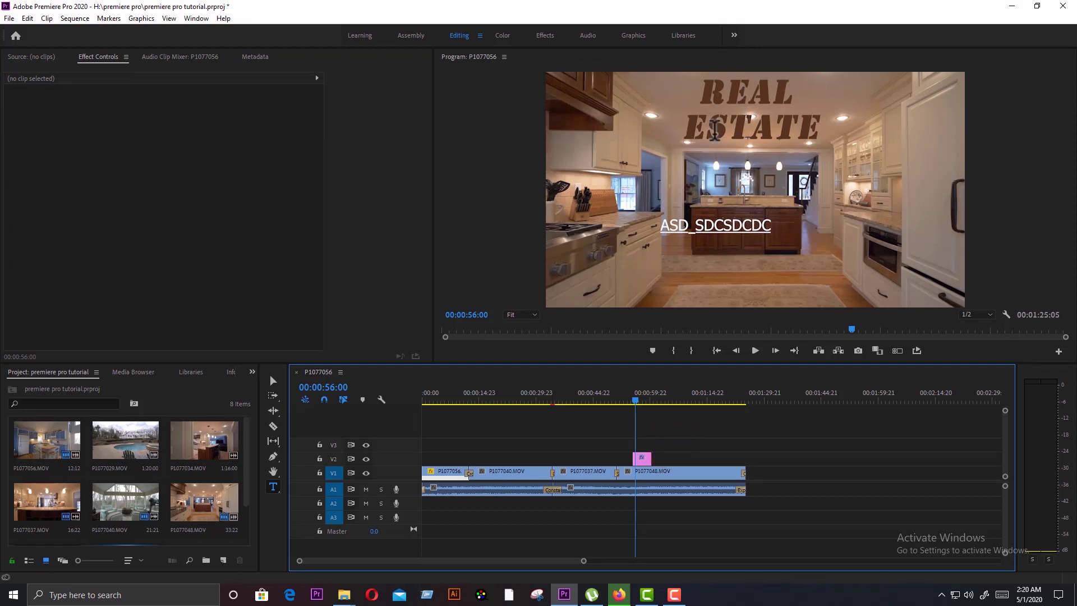
pyautogui.click(767, 112)
pyautogui.scroll(-2, 370, 232)
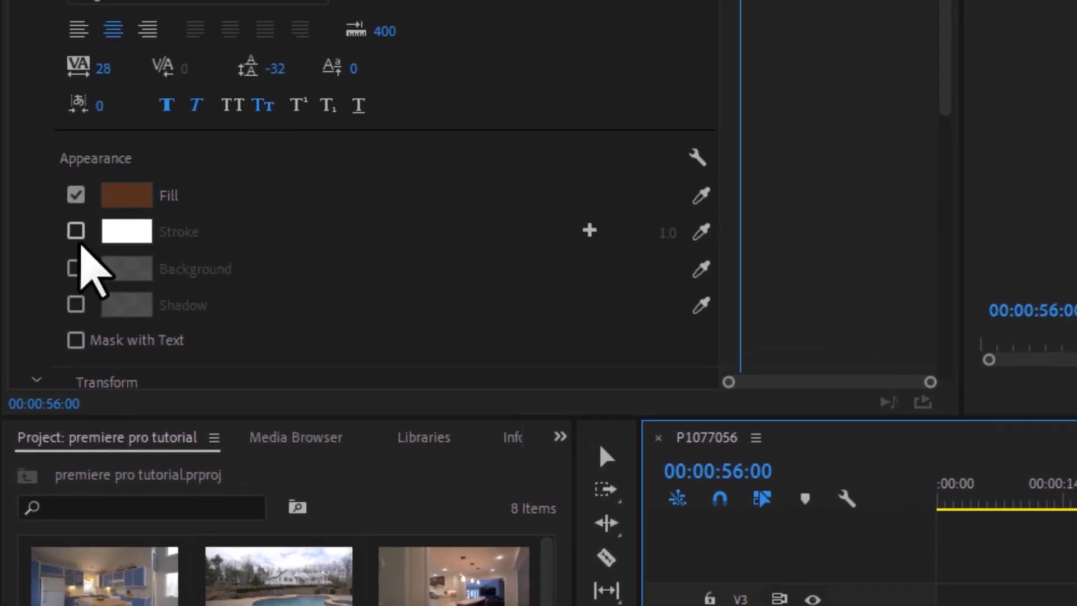
# Enable the stroke, sample a pale tan from the footage, and set stroke width to 14.0
pyautogui.click(76, 233)
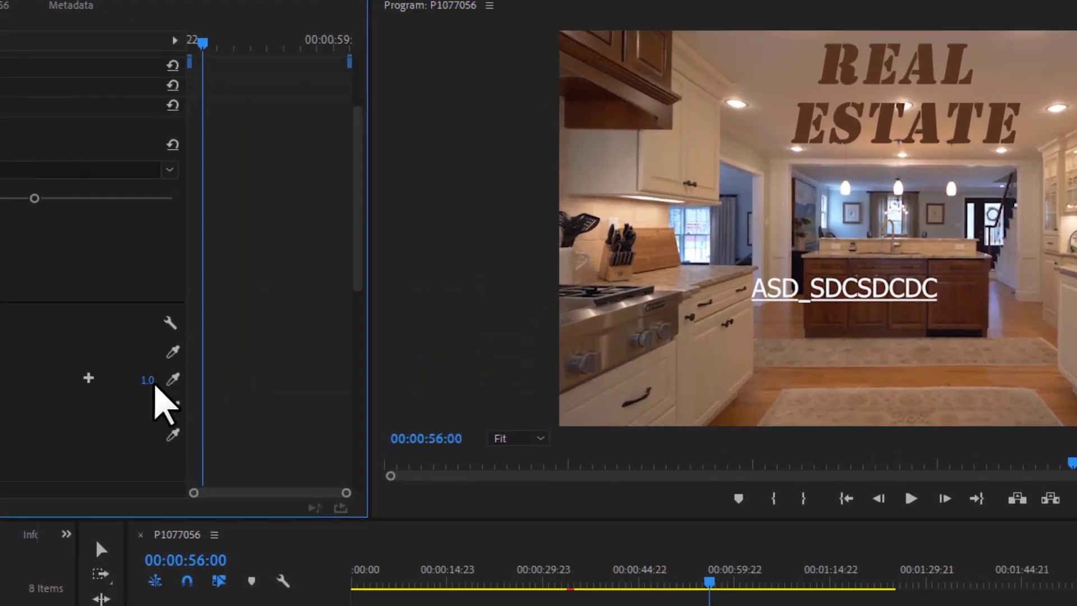
pyautogui.moveTo(301, 280); pyautogui.dragTo(314, 279)
pyautogui.moveTo(135, 386)
pyautogui.mouseDown()
pyautogui.moveTo(164, 386)
pyautogui.moveTo(140, 386)
pyautogui.mouseUp()
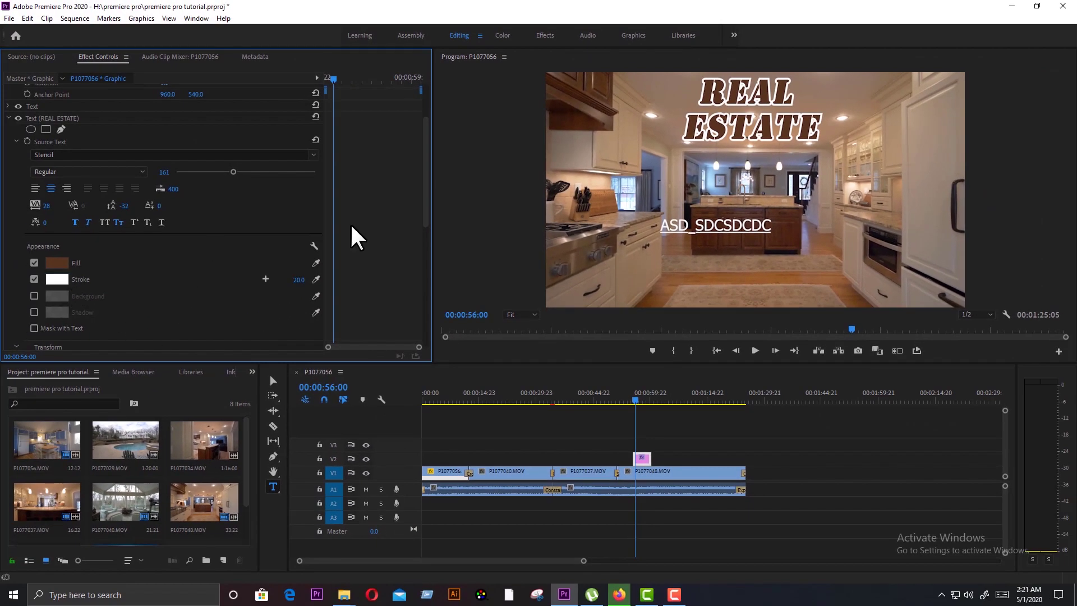
pyautogui.click(58, 280)
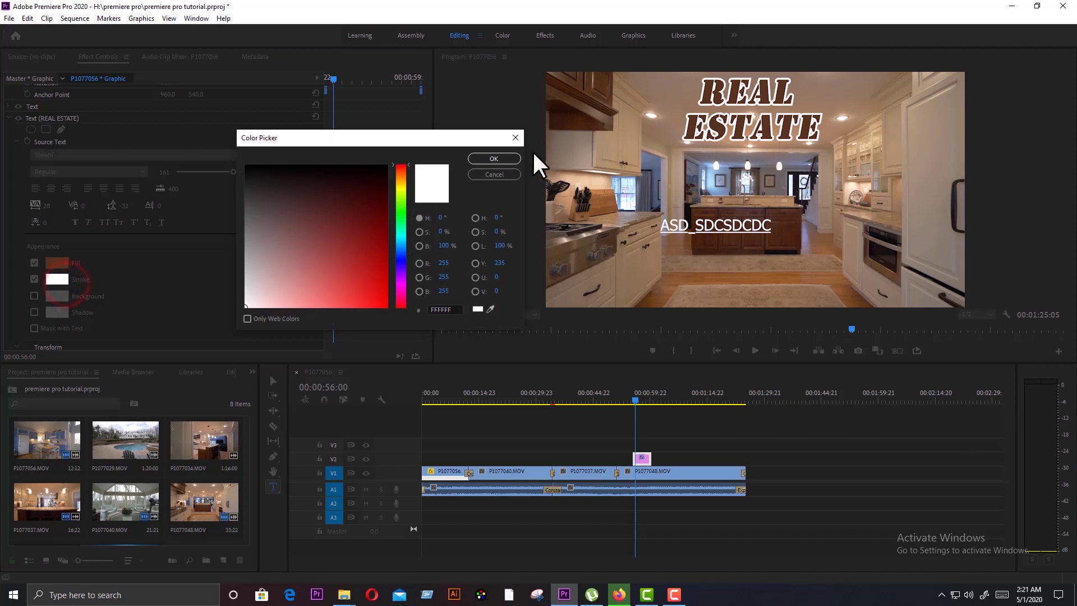
pyautogui.click(514, 138)
pyautogui.click(316, 278)
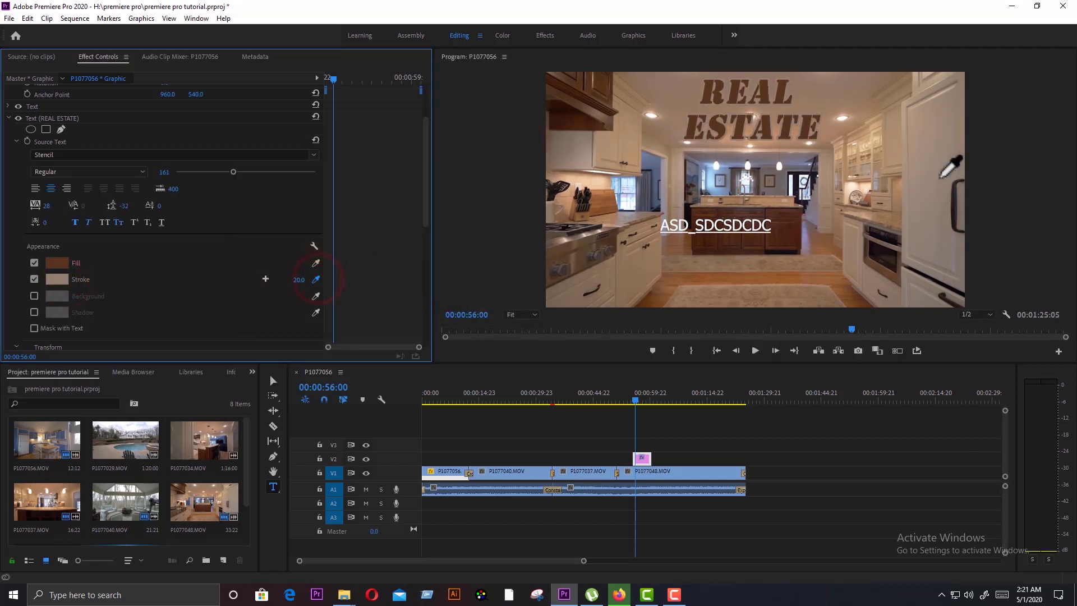
pyautogui.click(822, 79)
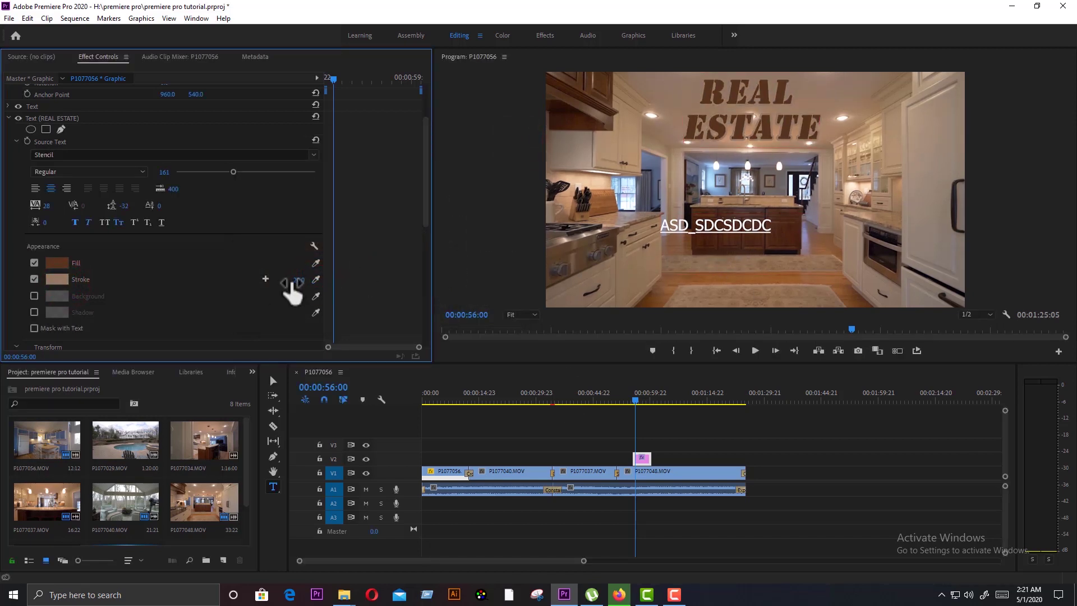
pyautogui.moveTo(297, 280)
pyautogui.mouseDown()
pyautogui.moveTo(314, 279)
pyautogui.moveTo(278, 273)
pyautogui.mouseUp()
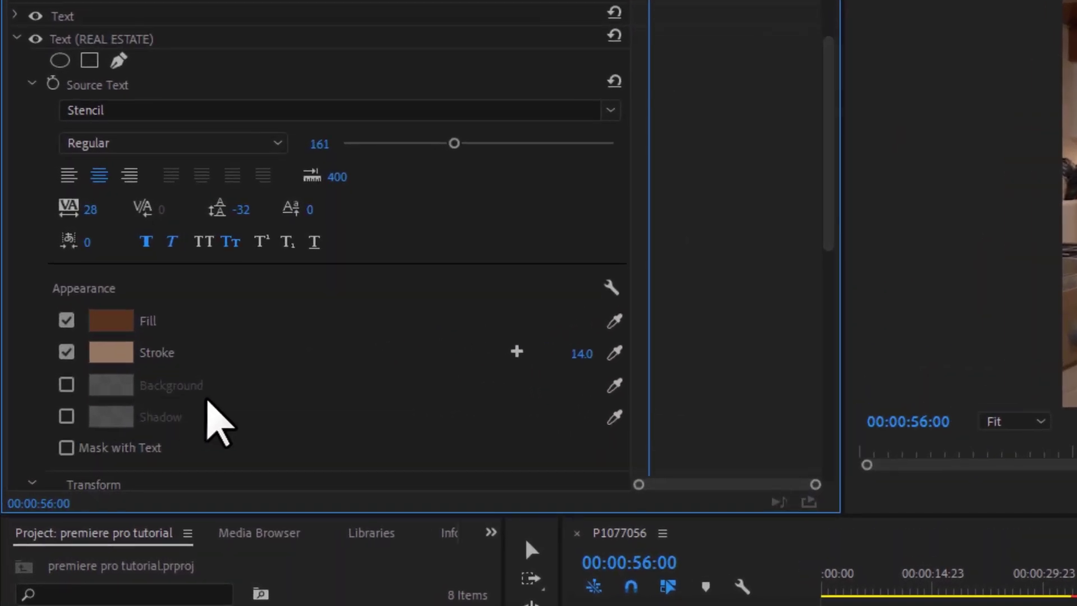
pyautogui.click(67, 385)
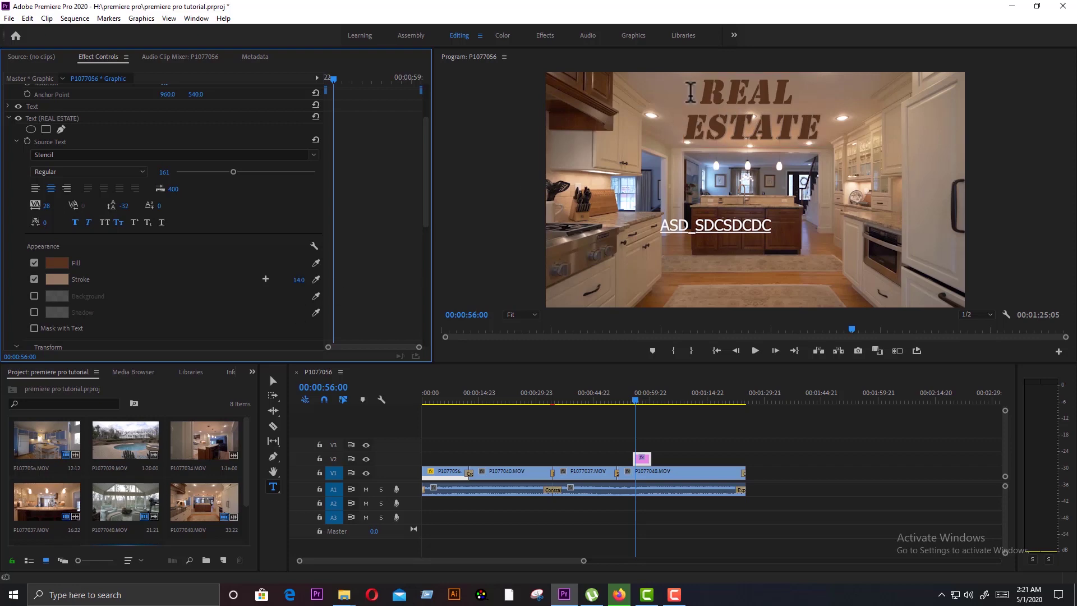
pyautogui.click(726, 119)
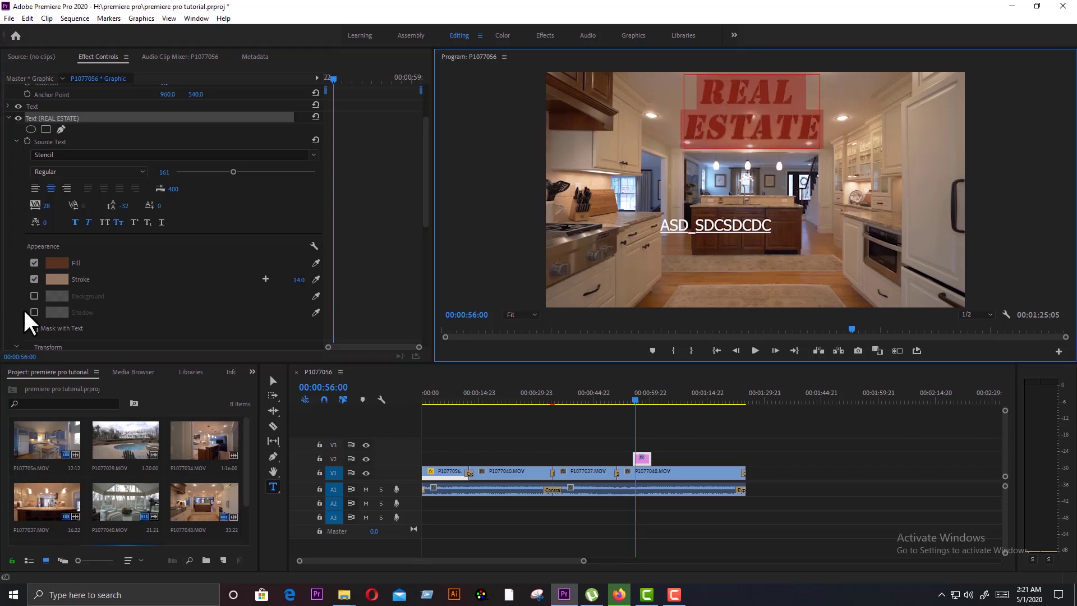
pyautogui.click(33, 295)
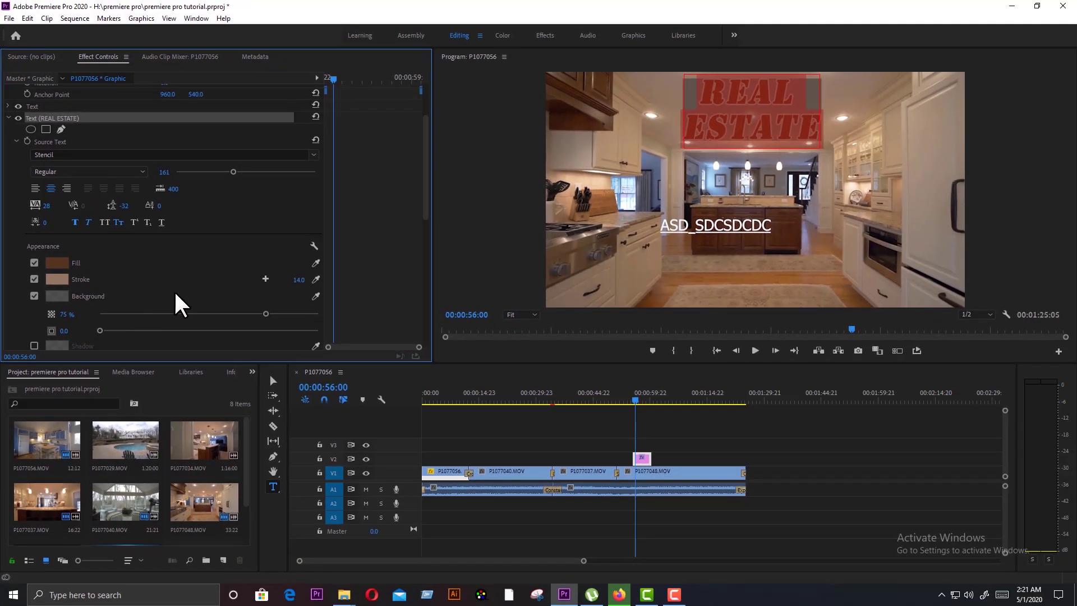
pyautogui.moveTo(267, 313); pyautogui.dragTo(325, 320)
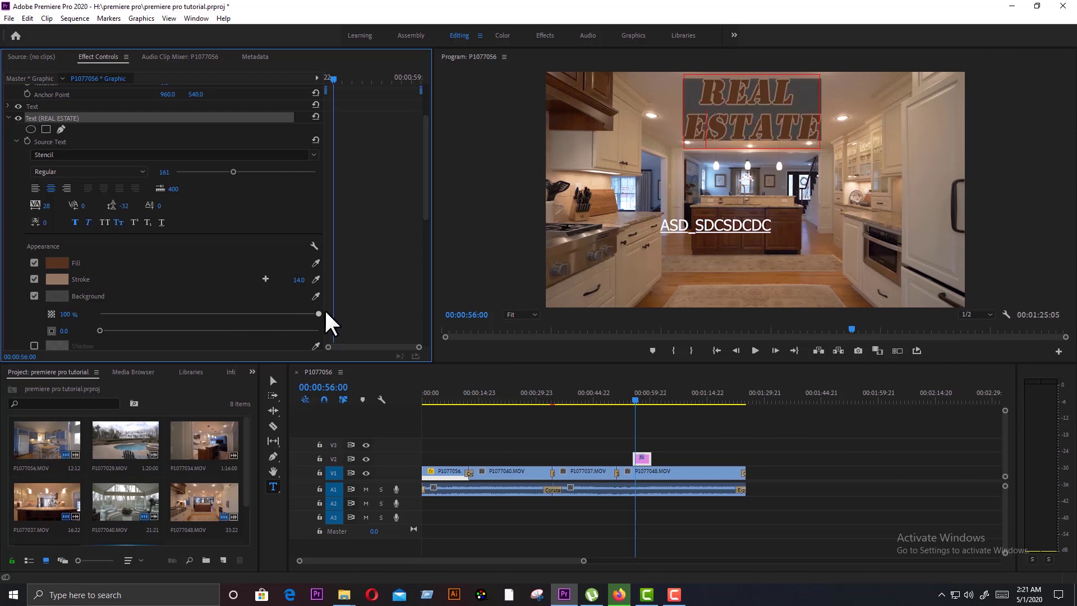
pyautogui.click(428, 203)
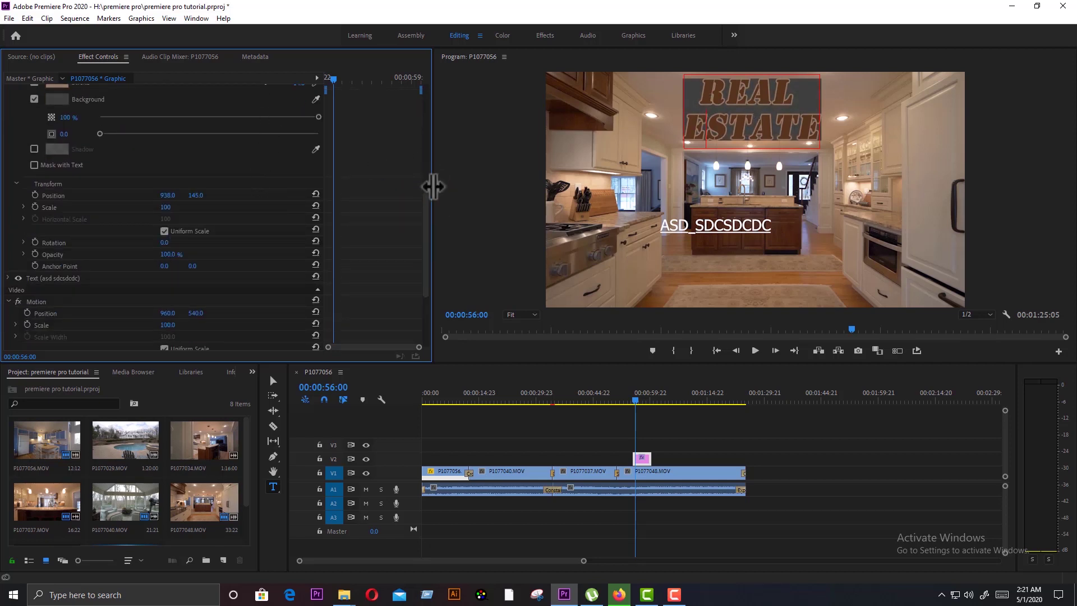
pyautogui.click(428, 194)
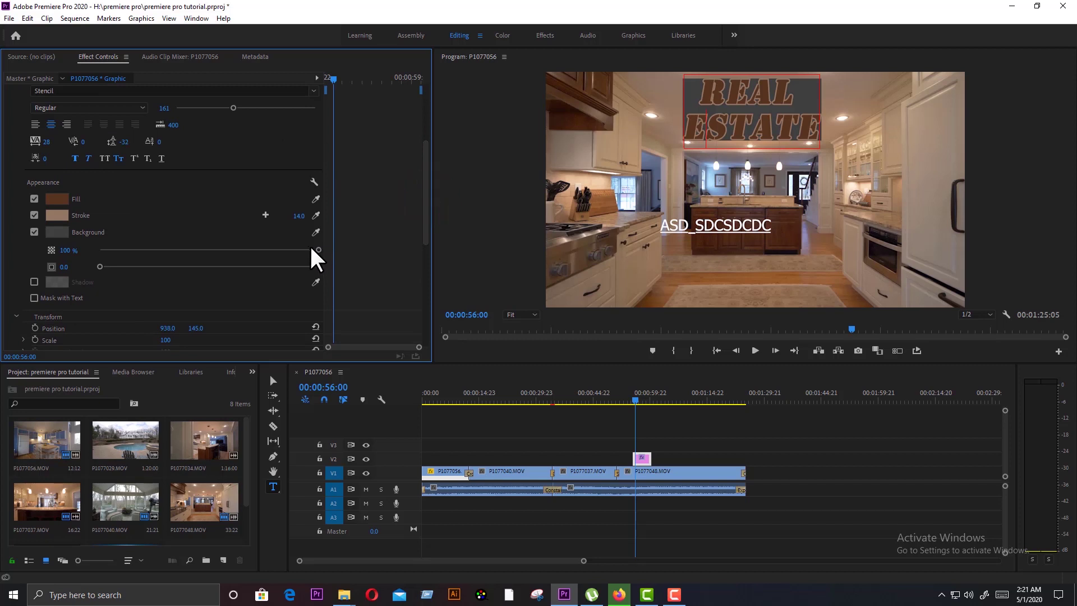
pyautogui.moveTo(309, 245); pyautogui.dragTo(312, 216)
pyautogui.moveTo(101, 266); pyautogui.dragTo(85, 306)
pyautogui.click(33, 231)
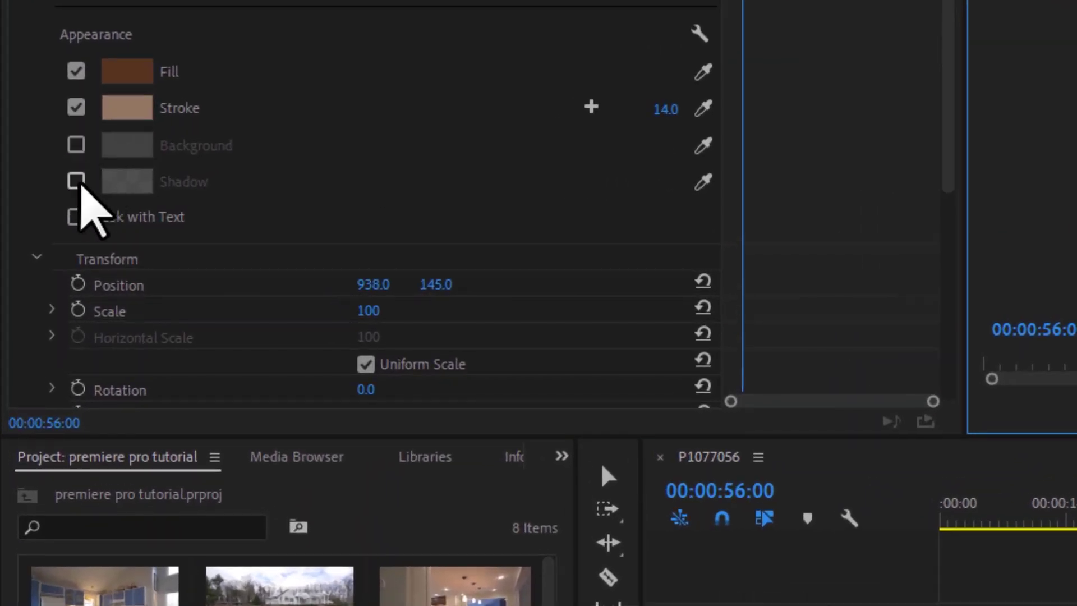
# Add a drop shadow: 45% opacity, -17° angle, 52.3 distance, 58.5 size, 203 blur
pyautogui.click(76, 181)
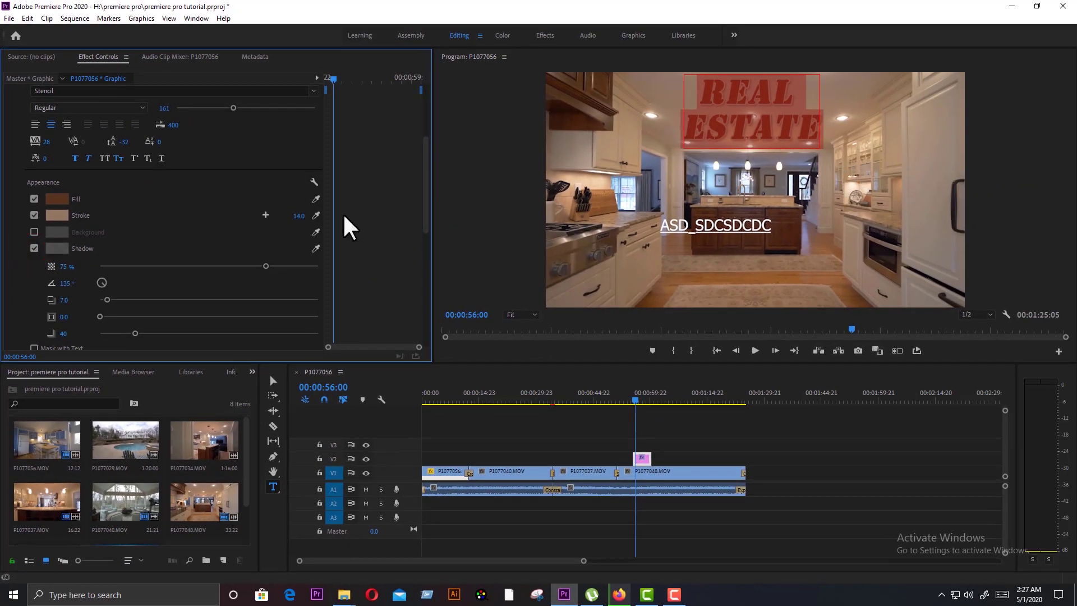
pyautogui.click(749, 128)
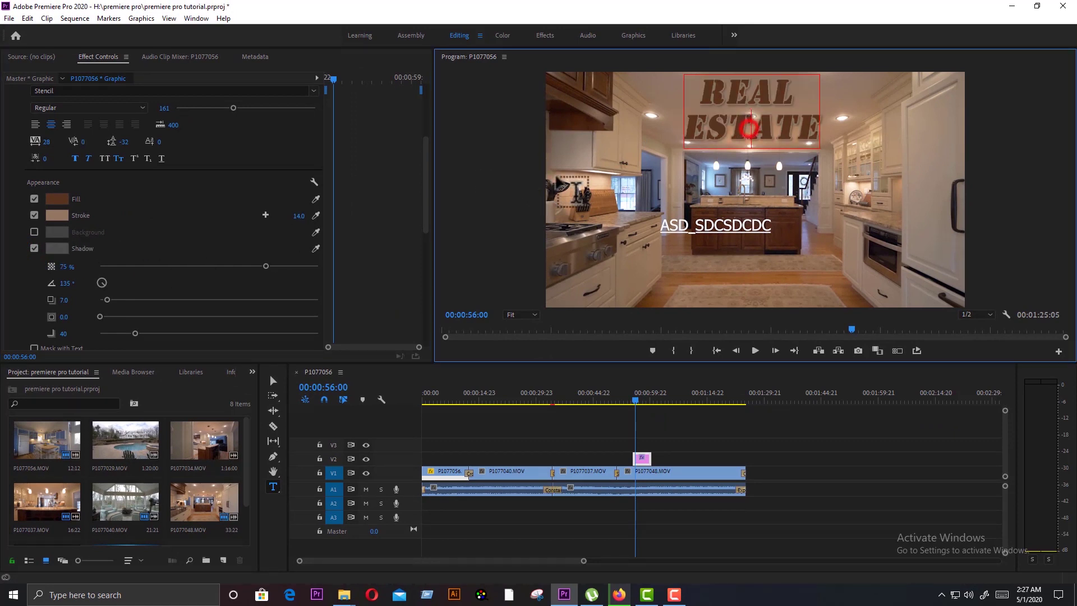
pyautogui.moveTo(266, 266); pyautogui.dragTo(299, 266)
pyautogui.moveTo(111, 300); pyautogui.dragTo(156, 316)
pyautogui.moveTo(104, 282); pyautogui.dragTo(90, 246)
pyautogui.moveTo(112, 317); pyautogui.dragTo(218, 317)
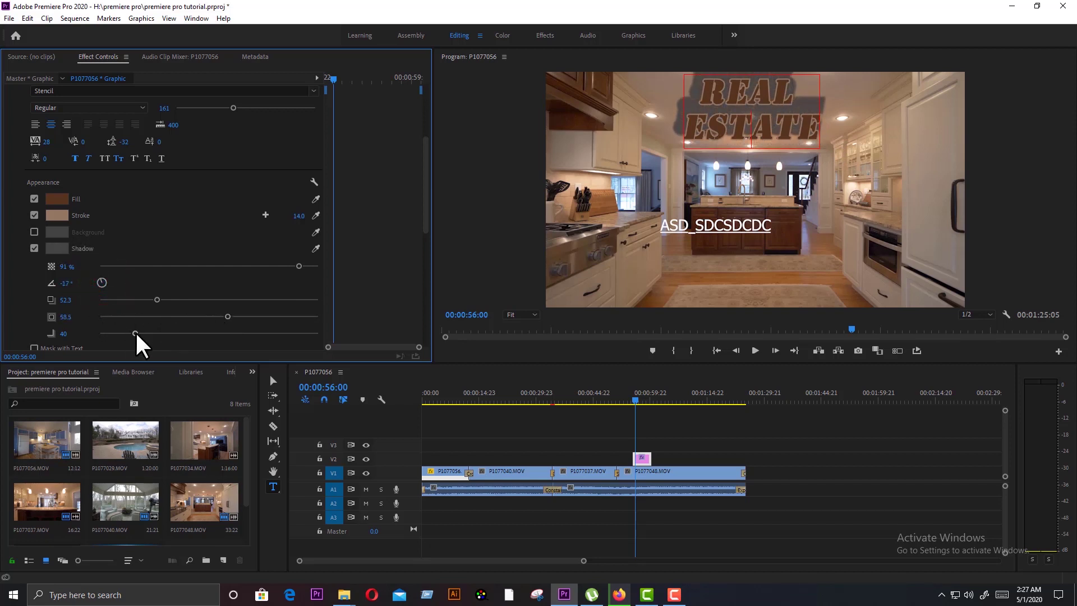
pyautogui.moveTo(135, 332)
pyautogui.mouseDown()
pyautogui.moveTo(316, 334)
pyautogui.moveTo(128, 333)
pyautogui.mouseUp()
pyautogui.moveTo(273, 343)
pyautogui.mouseDown()
pyautogui.moveTo(333, 333)
pyautogui.moveTo(146, 332)
pyautogui.moveTo(275, 331)
pyautogui.mouseUp()
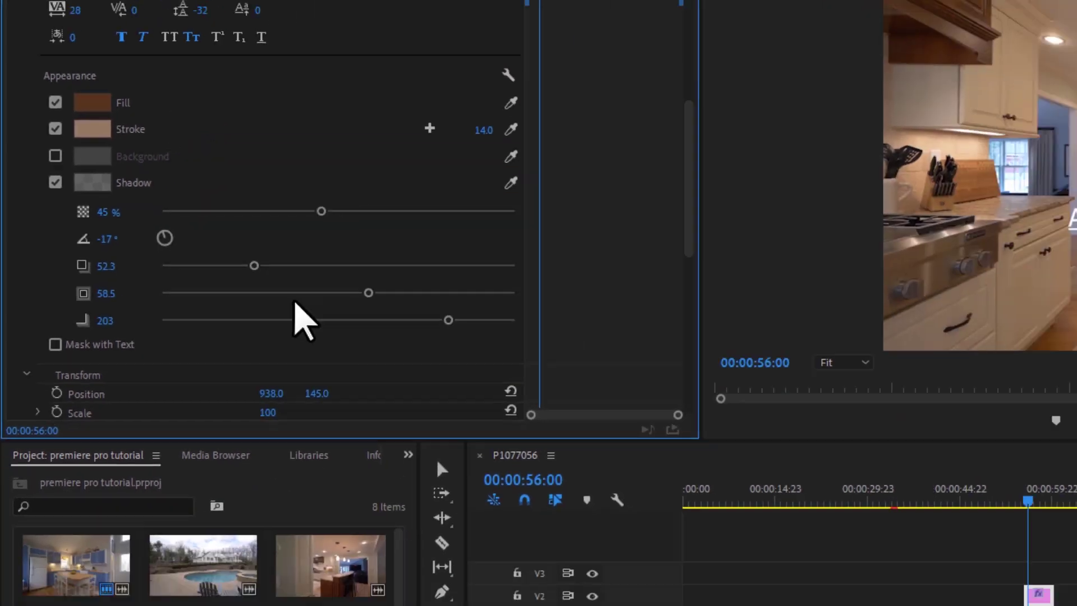
pyautogui.scroll(-3, 269, 325)
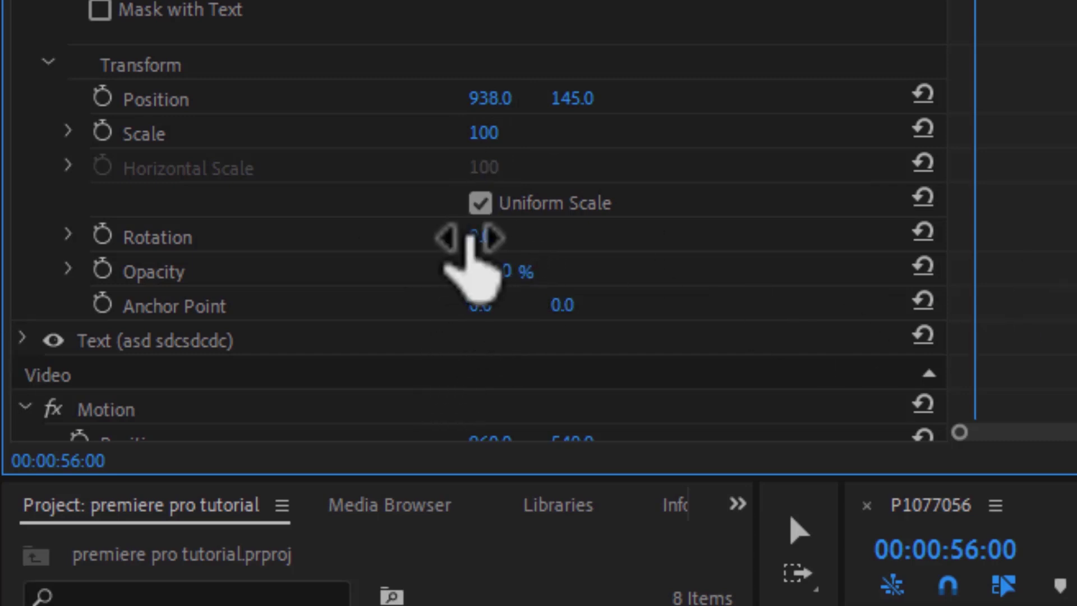
# Set the REAL ESTATE text opacity to 99% and collapse Source Text to show its Transform properties
pyautogui.moveTo(526, 275); pyautogui.dragTo(573, 253)
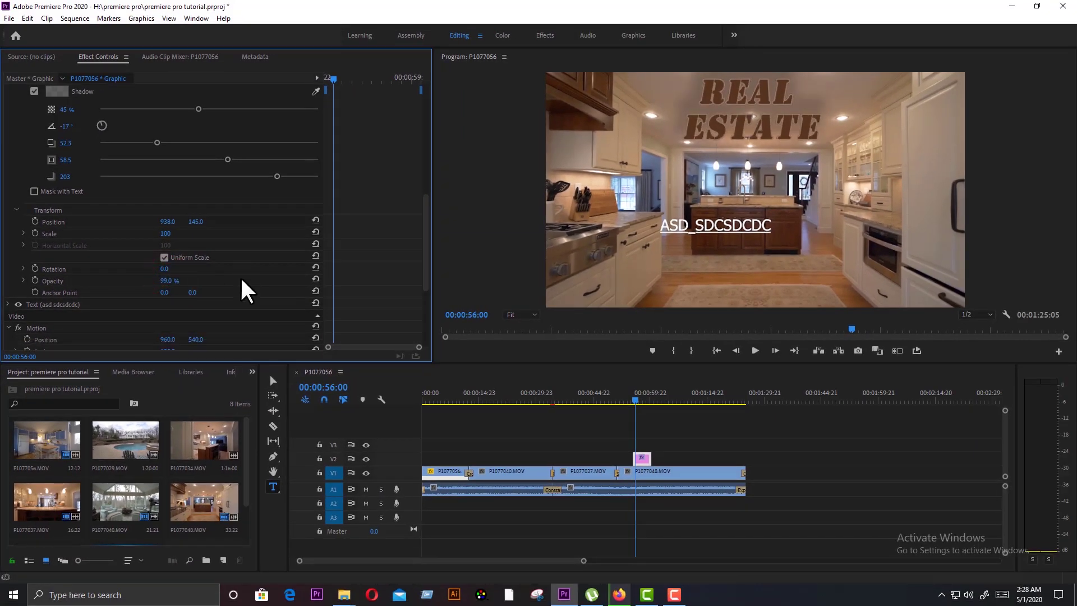
pyautogui.scroll(-2, 578, 291)
pyautogui.scroll(8, 240, 275)
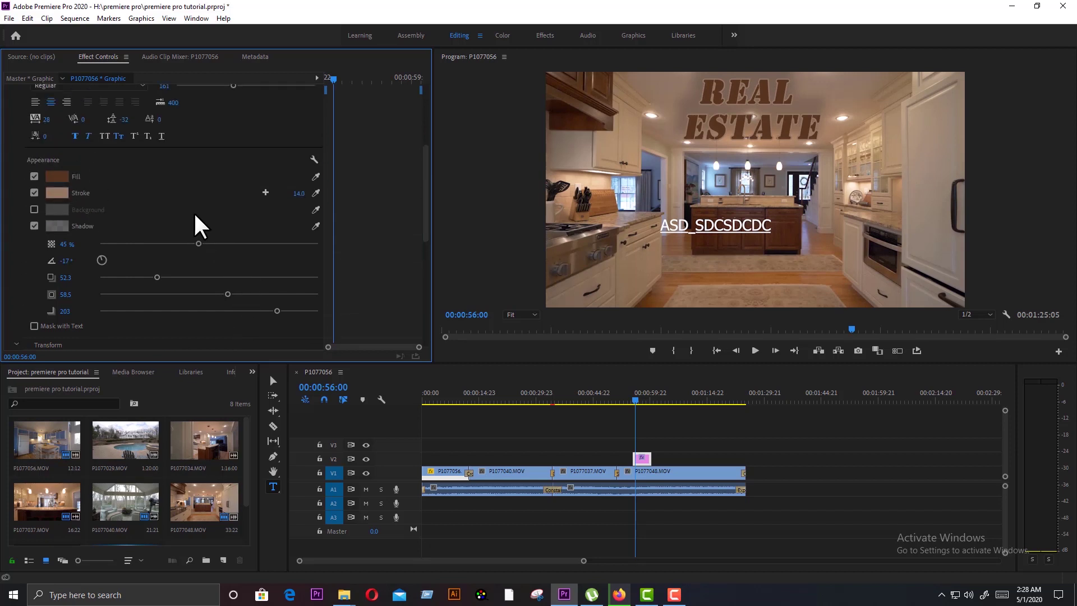
pyautogui.scroll(5, 209, 195)
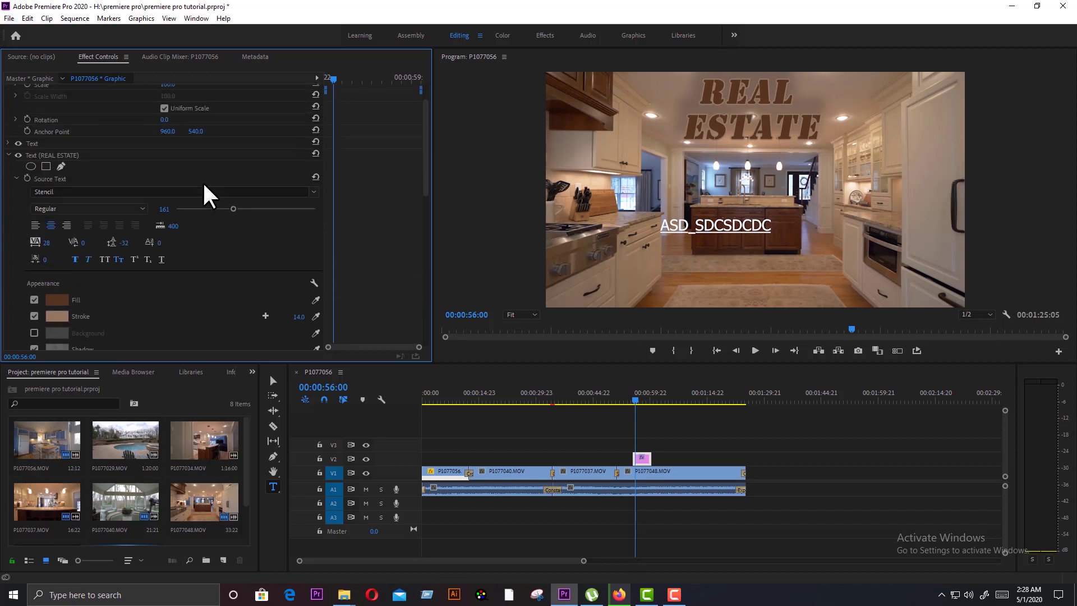
pyautogui.click(15, 178)
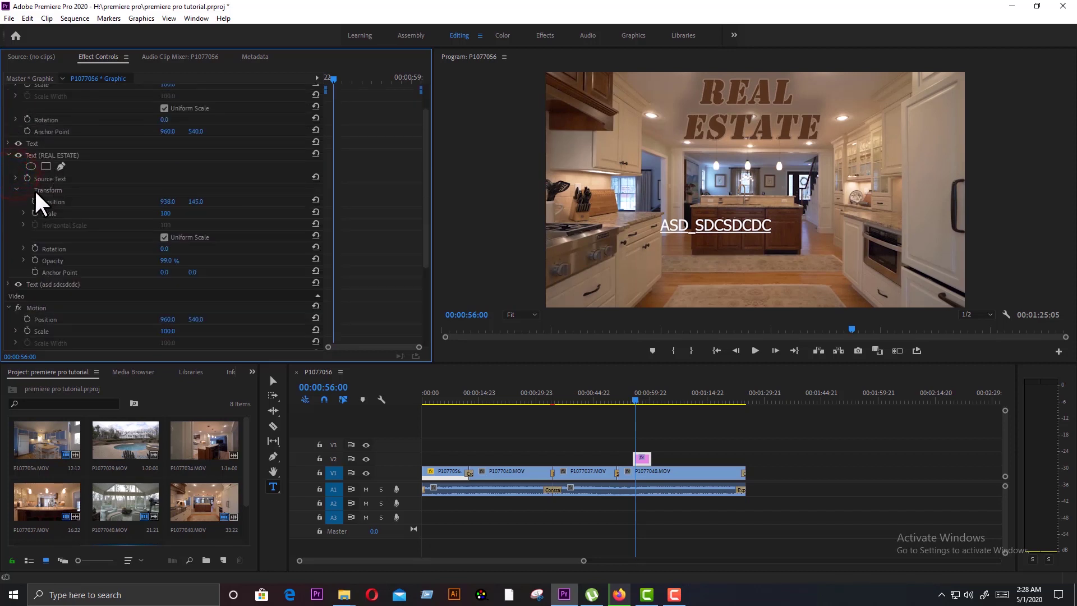
pyautogui.scroll(2, 49, 96)
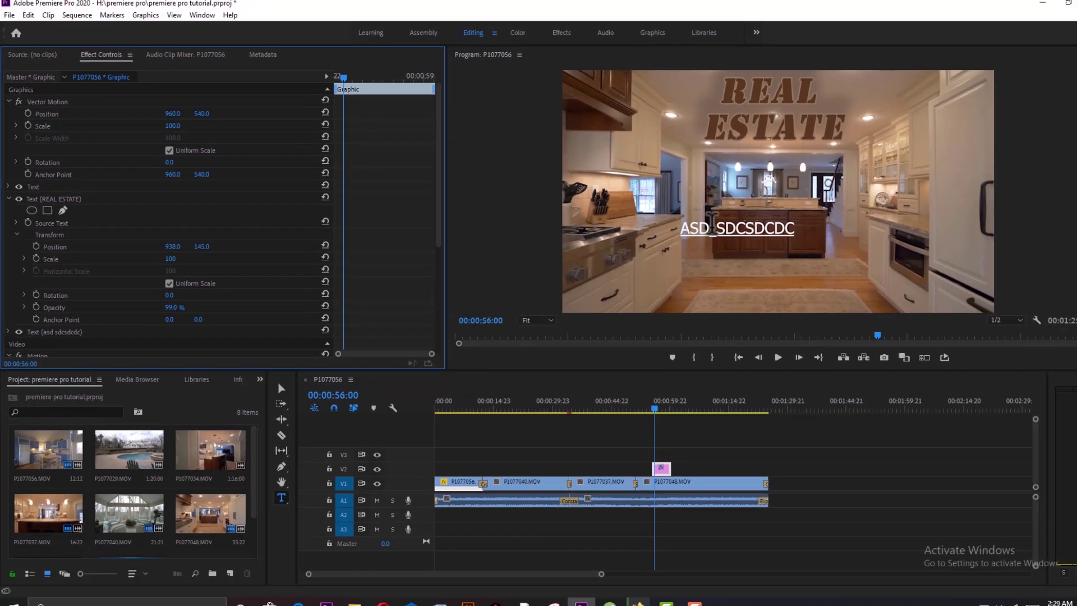
pyautogui.scroll(-1, 259, 224)
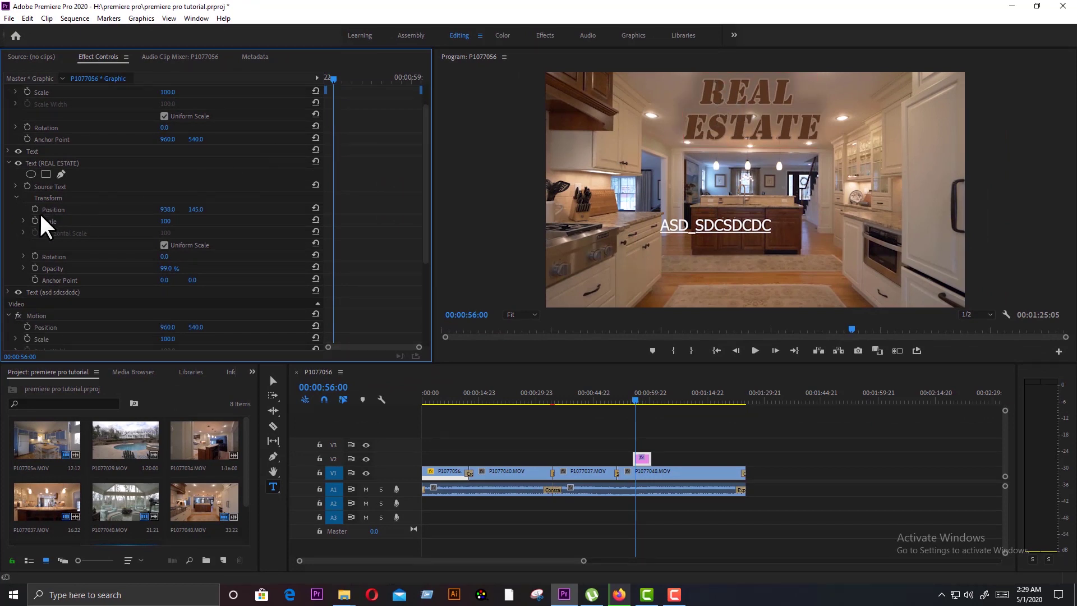
# Keyframe the title's Position at 00:56:00 and at 00:58:13 with it moved to 1240, 751
pyautogui.click(46, 162)
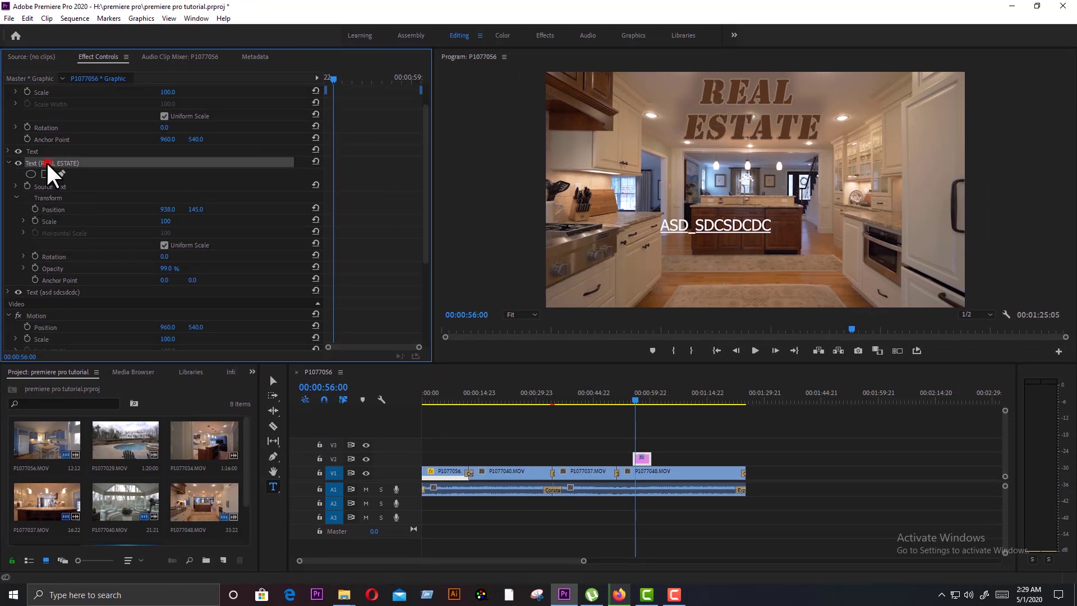
pyautogui.click(35, 209)
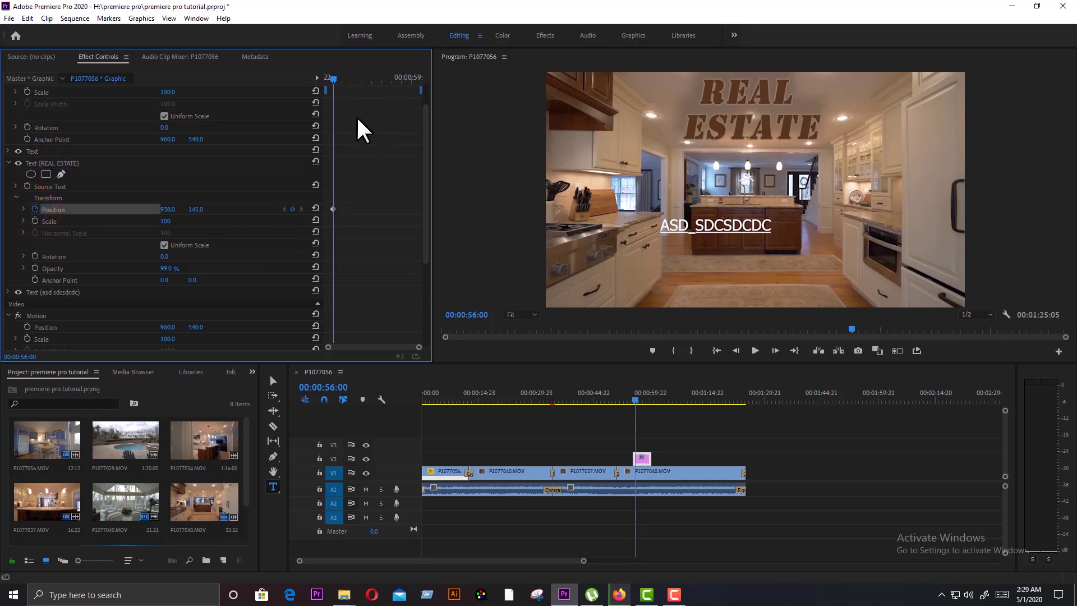
pyautogui.moveTo(344, 79); pyautogui.dragTo(383, 79)
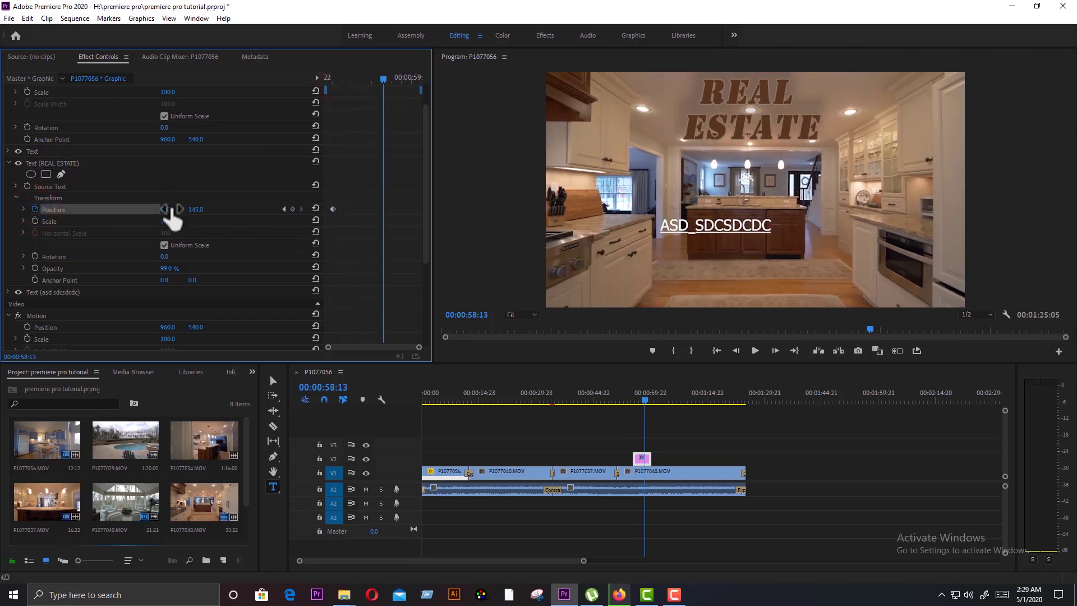
pyautogui.moveTo(170, 209); pyautogui.dragTo(474, 353)
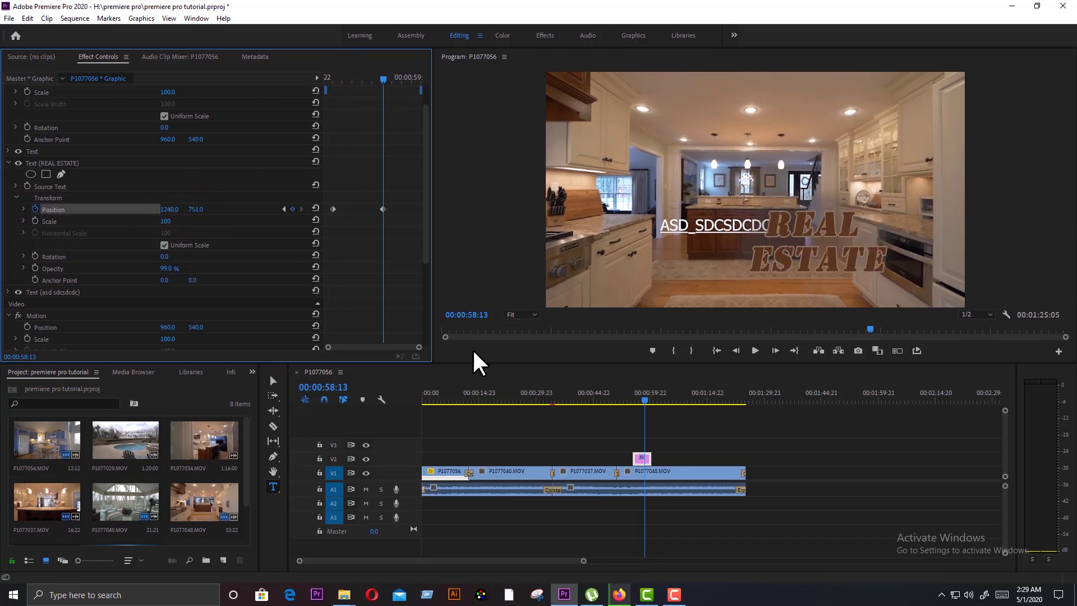
# Preview the slide animation from its start, then rotate the title to 14°
pyautogui.click(638, 394)
pyautogui.press('space')
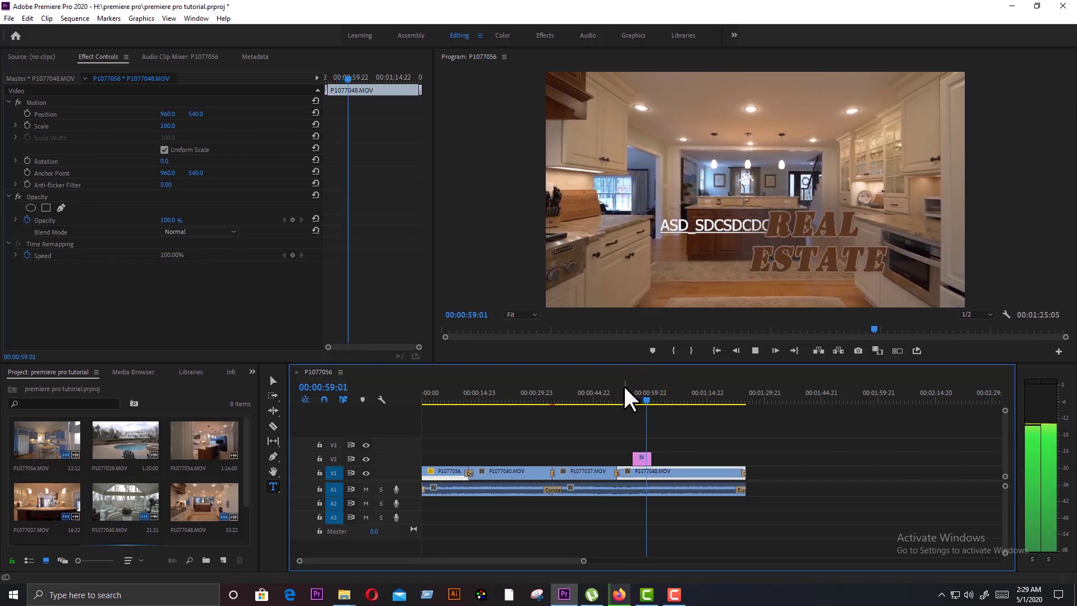
pyautogui.press('space')
pyautogui.click(644, 456)
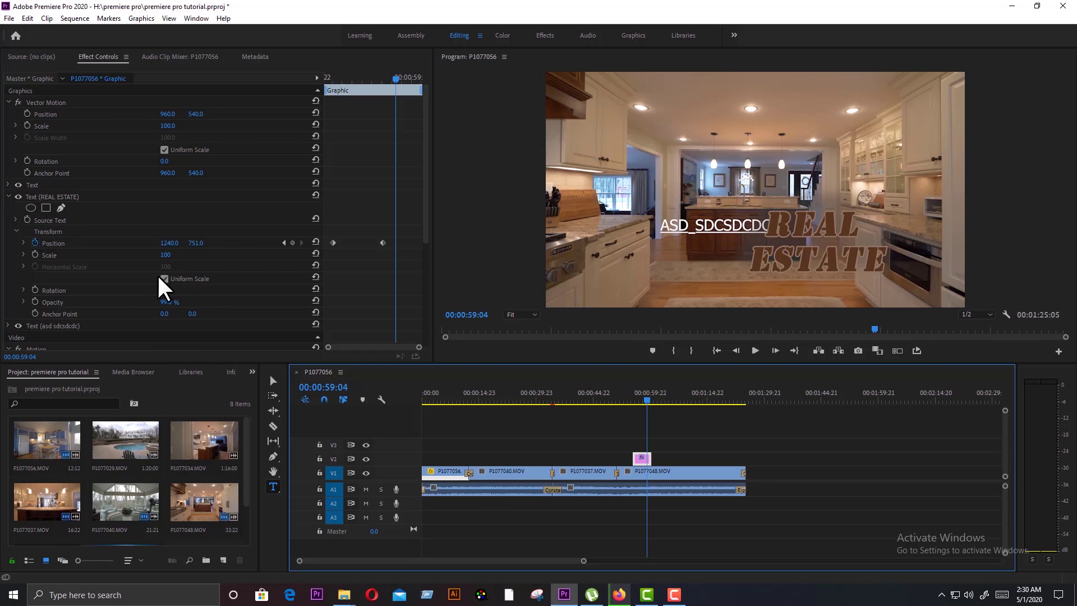
pyautogui.moveTo(170, 286); pyautogui.dragTo(169, 286)
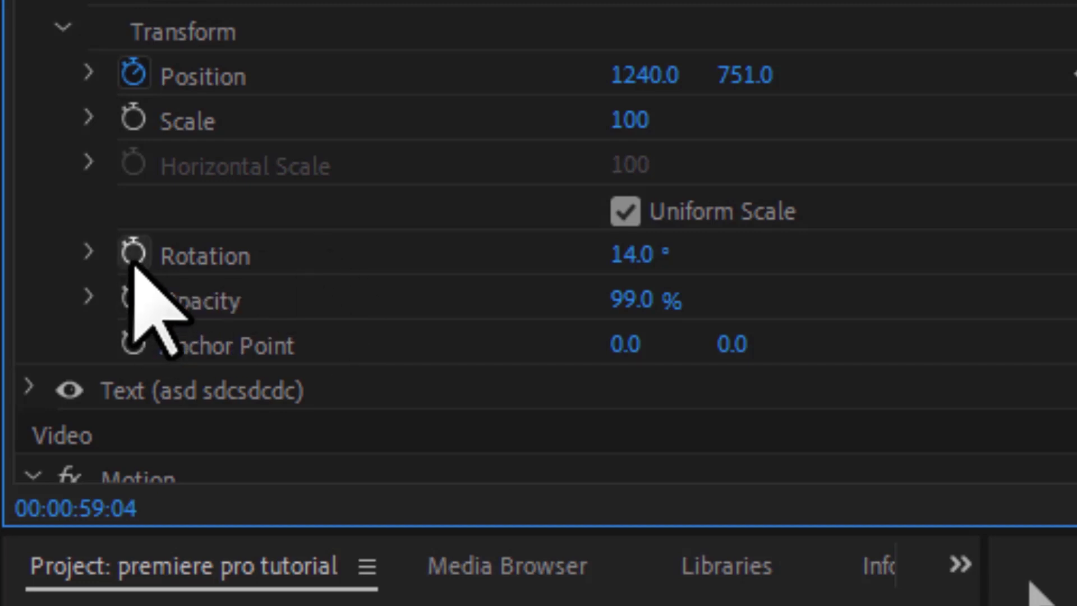
# Keyframe Rotation at 14°, then at 00:57:02 scrub it to 337°
pyautogui.click(133, 255)
pyautogui.moveTo(391, 76); pyautogui.dragTo(354, 81)
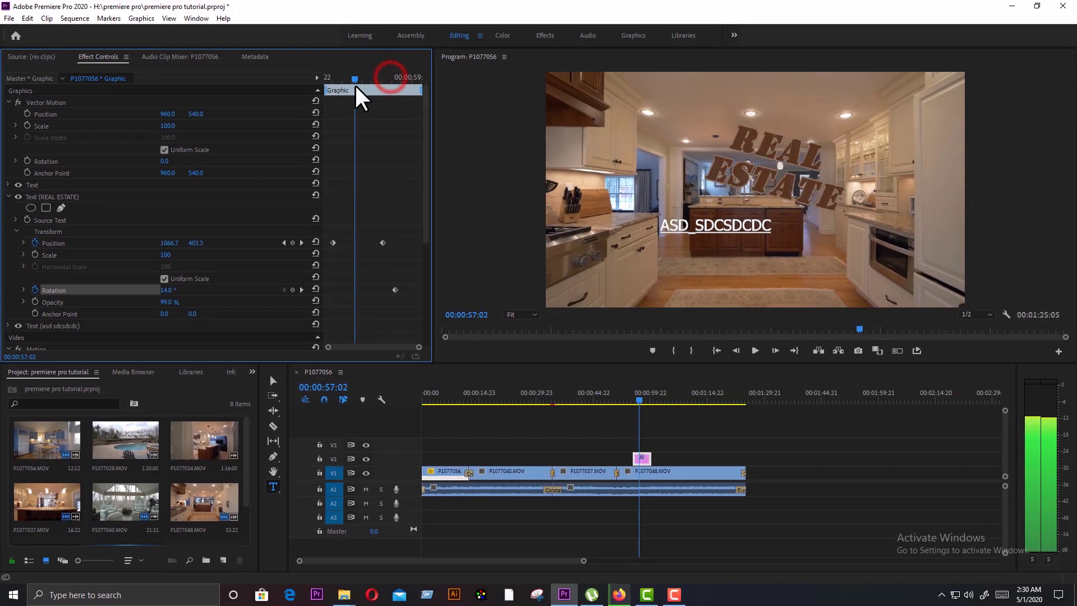
pyautogui.moveTo(163, 291); pyautogui.dragTo(345, 291)
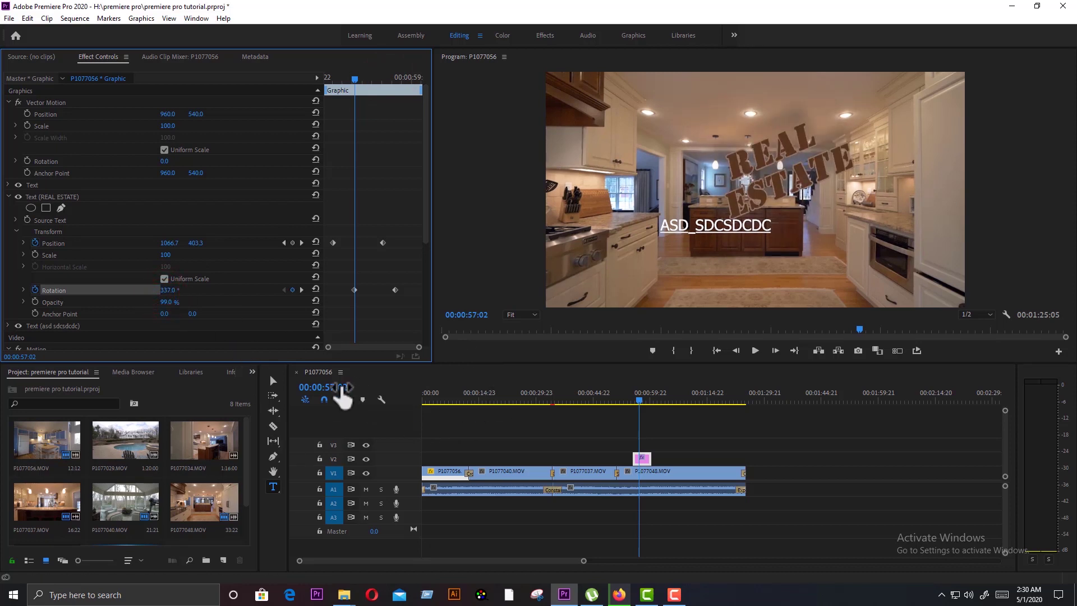
# Step back to 00:55:13 and start a Scale keyframe at 100 for the title graphic
pyautogui.click(634, 399)
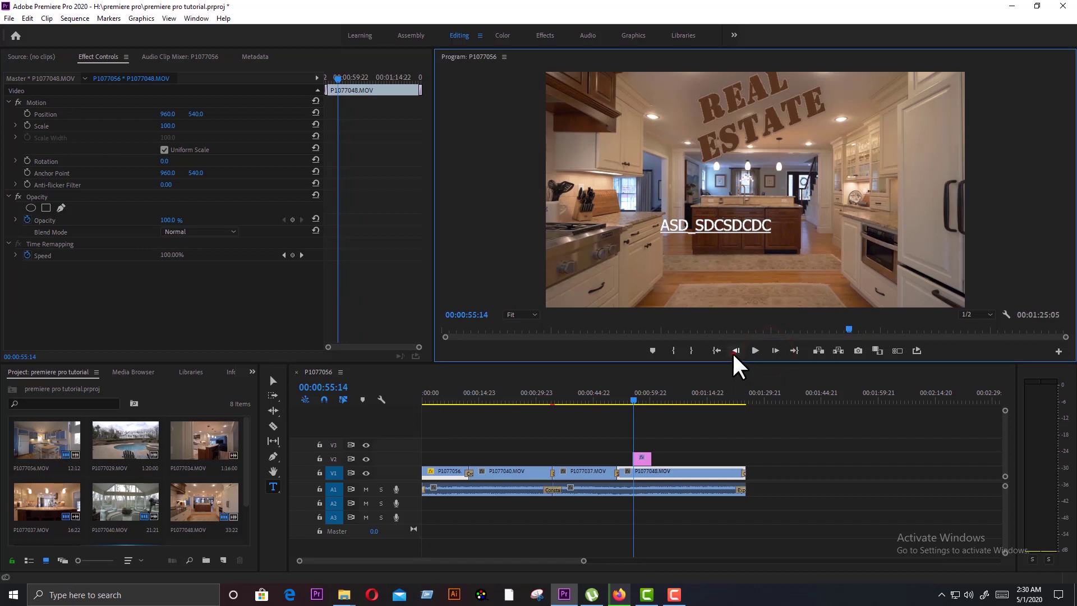
pyautogui.click(732, 352)
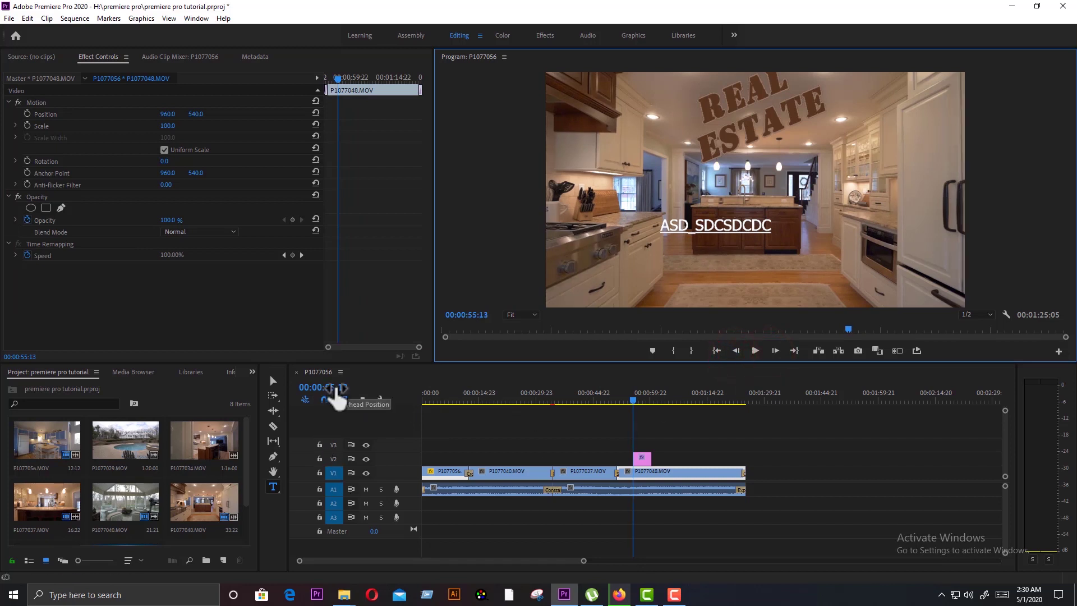
pyautogui.click(639, 458)
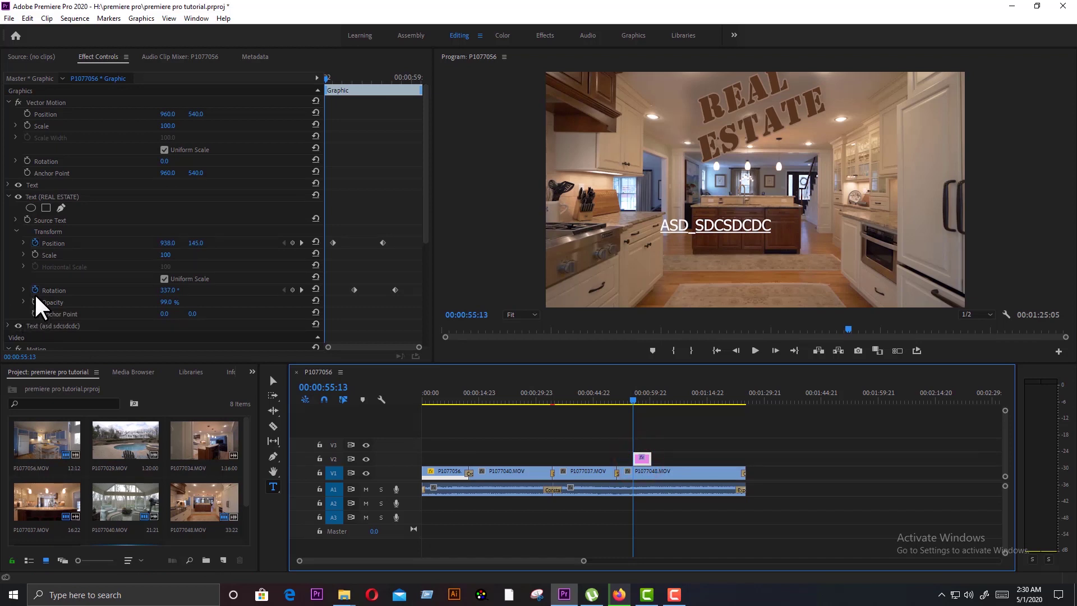
pyautogui.click(34, 253)
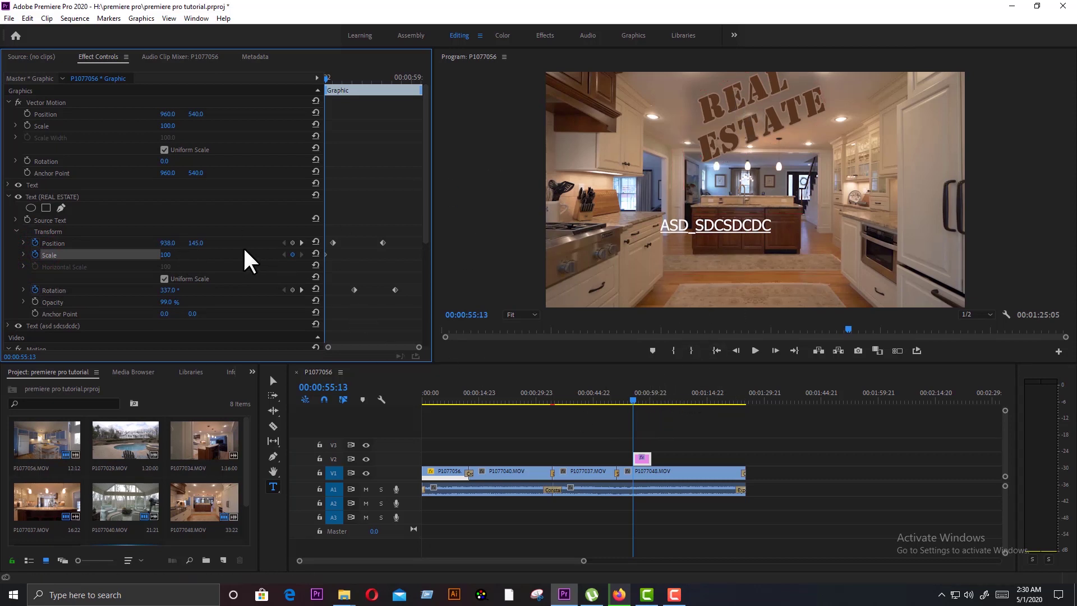
# Keyframe Scale at 213 at 00:58:08, then preview the animation from 00:56:00
pyautogui.moveTo(638, 400); pyautogui.dragTo(645, 401)
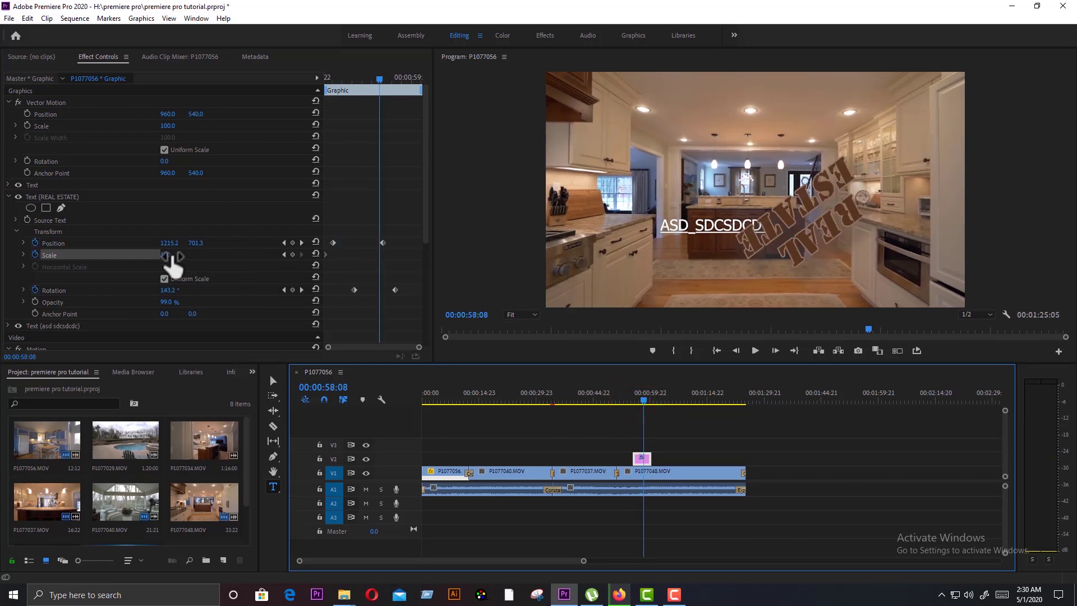
pyautogui.moveTo(173, 255); pyautogui.dragTo(176, 265)
pyautogui.click(637, 391)
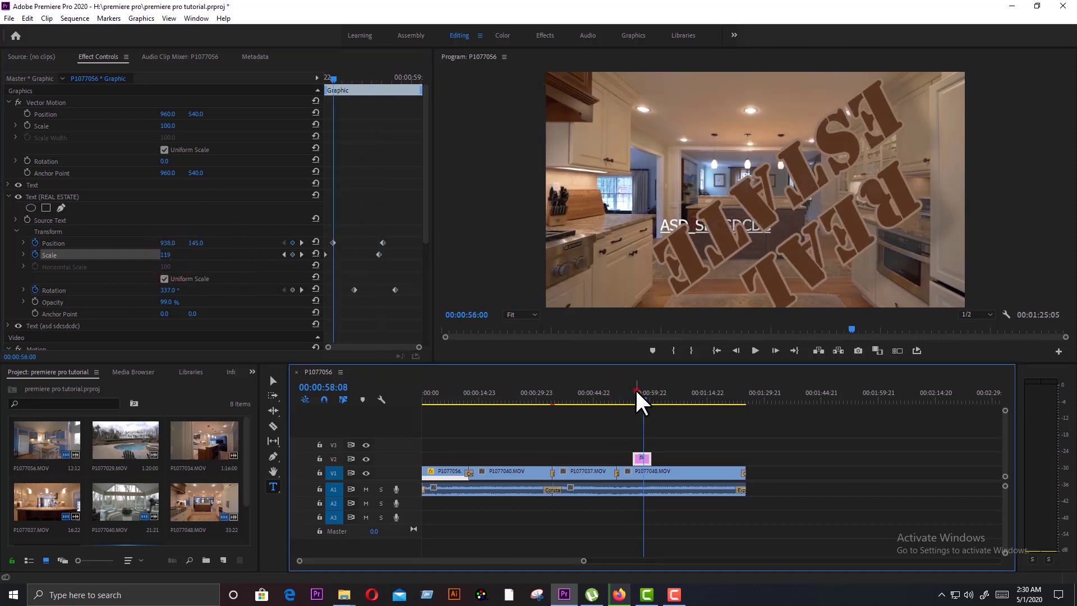
pyautogui.press('space')
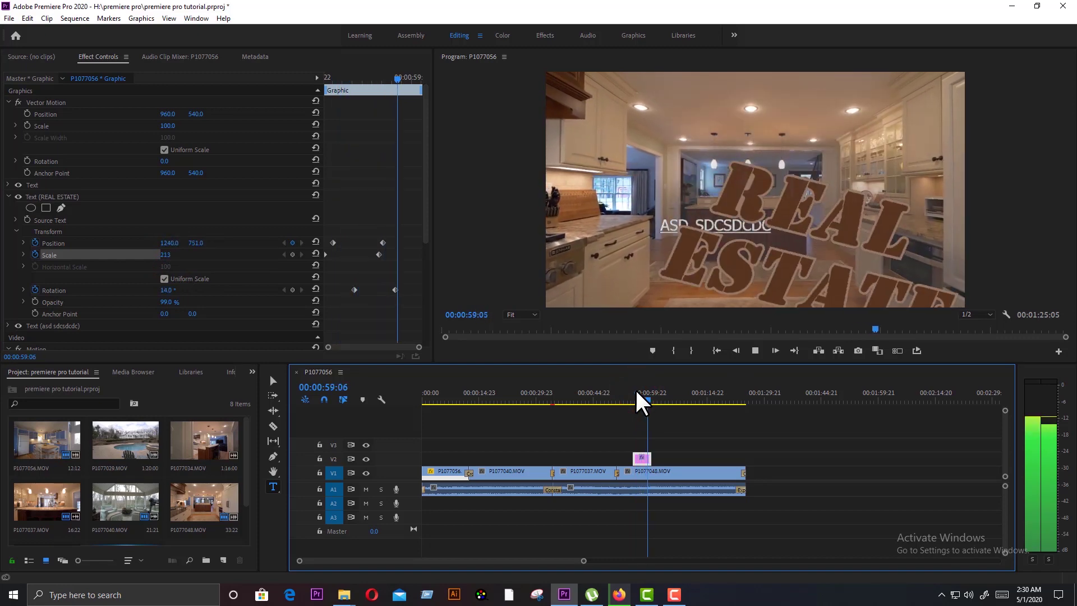
pyautogui.click(243, 245)
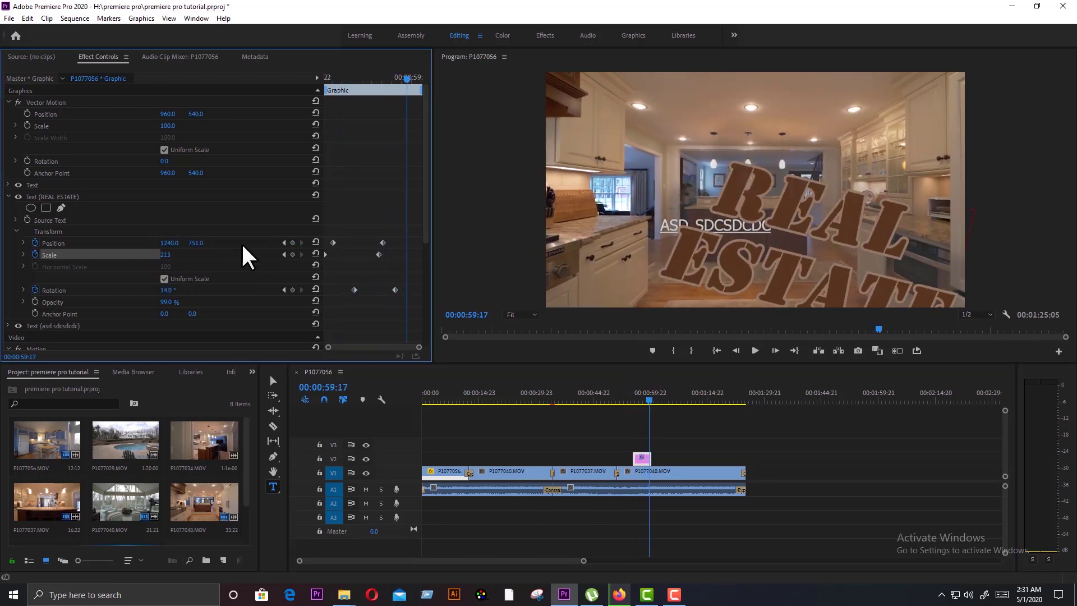
# Delete the scale and rotation keyframes, leaving rotation at 0°, and scale the title to 144
pyautogui.click(35, 254)
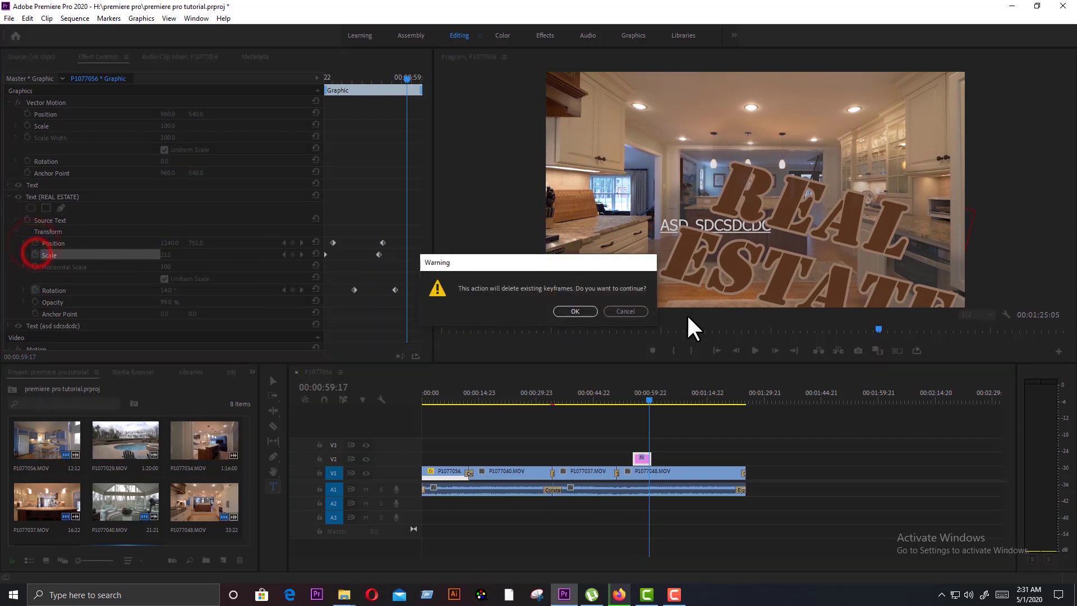
pyautogui.click(572, 312)
pyautogui.click(34, 254)
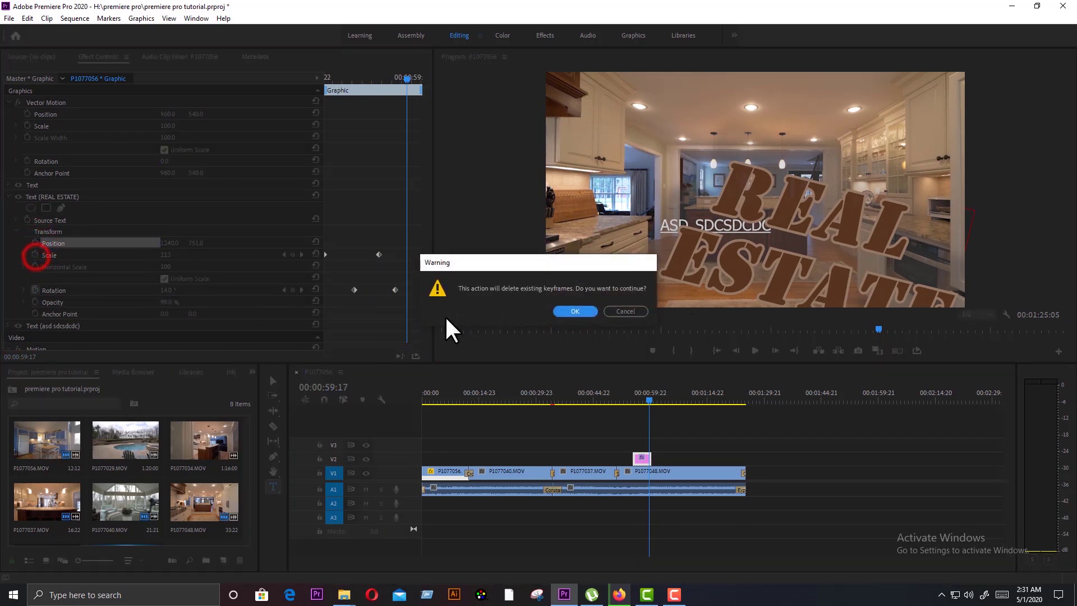
pyautogui.click(573, 311)
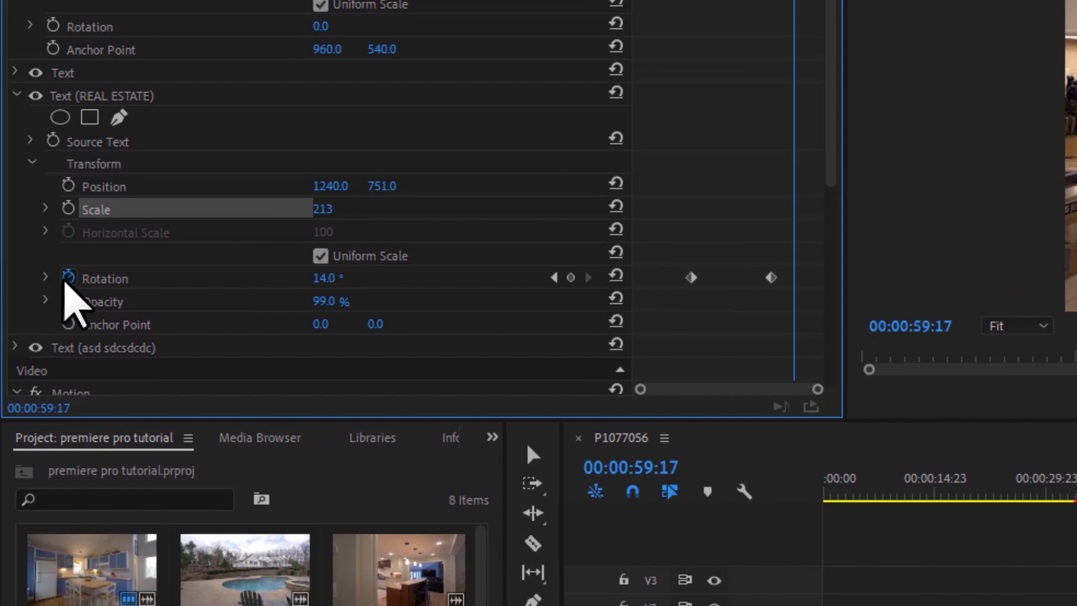
pyautogui.click(68, 277)
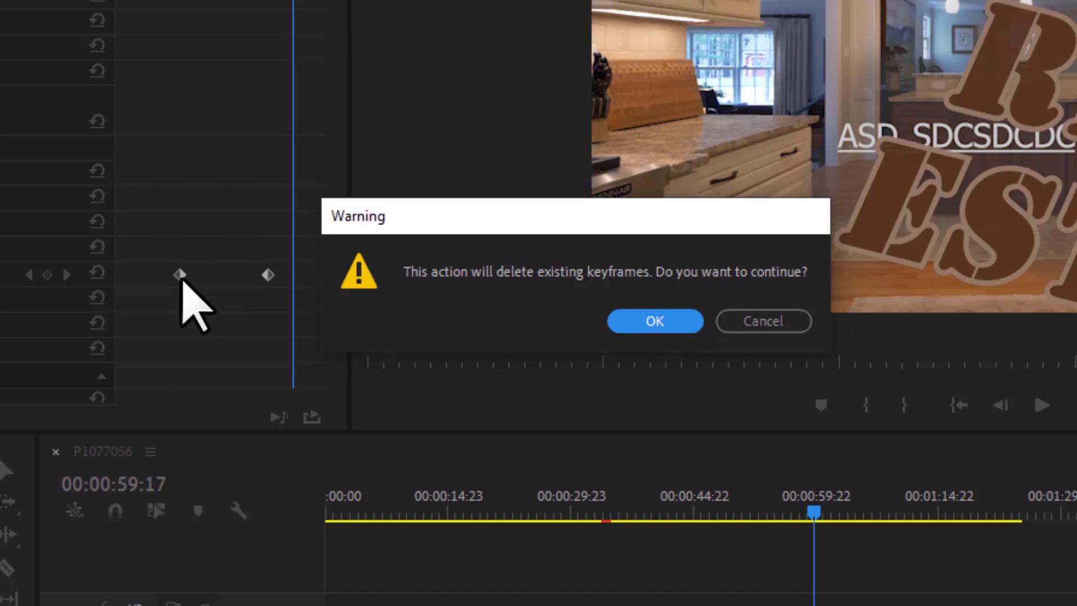
pyautogui.click(662, 319)
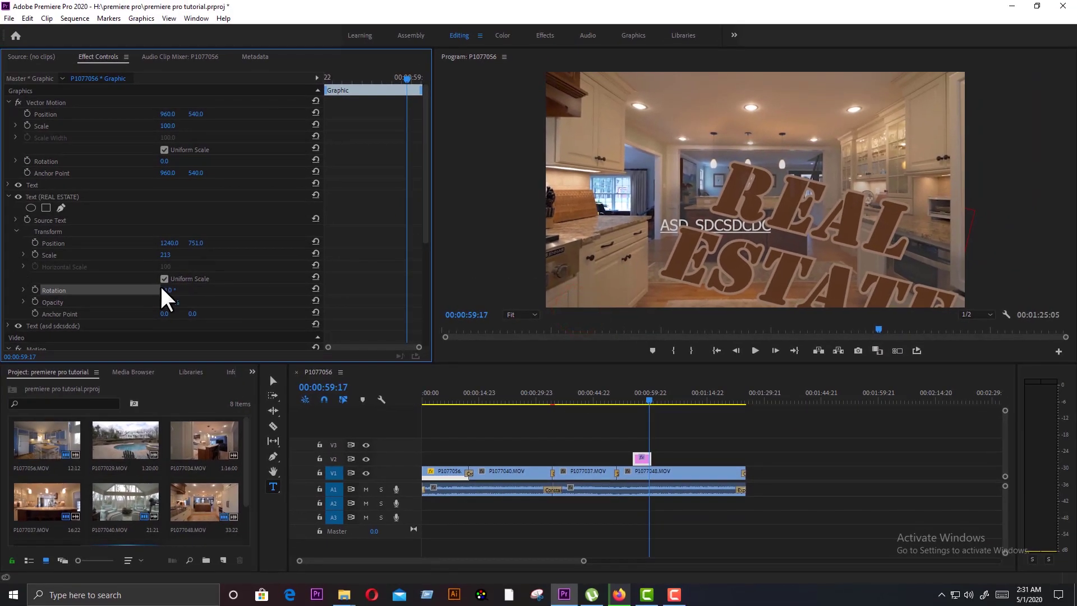
pyautogui.moveTo(164, 251)
pyautogui.mouseDown()
pyautogui.moveTo(187, 244)
pyautogui.moveTo(173, 243)
pyautogui.moveTo(201, 256)
pyautogui.moveTo(173, 238)
pyautogui.mouseUp()
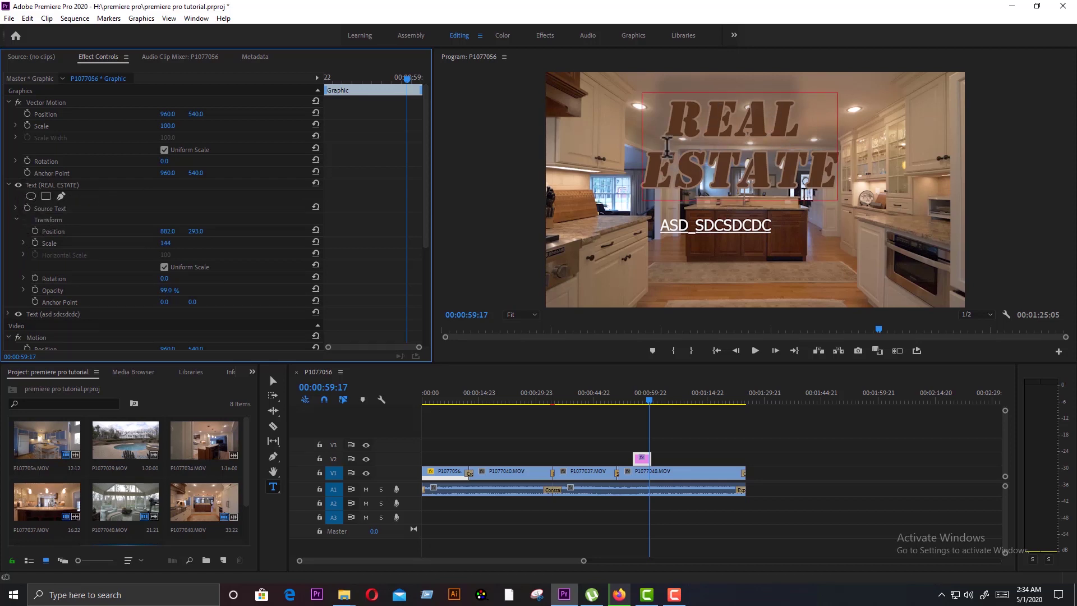
pyautogui.click(46, 196)
pyautogui.moveTo(755, 214); pyautogui.dragTo(846, 208)
pyautogui.moveTo(724, 91); pyautogui.dragTo(847, 88)
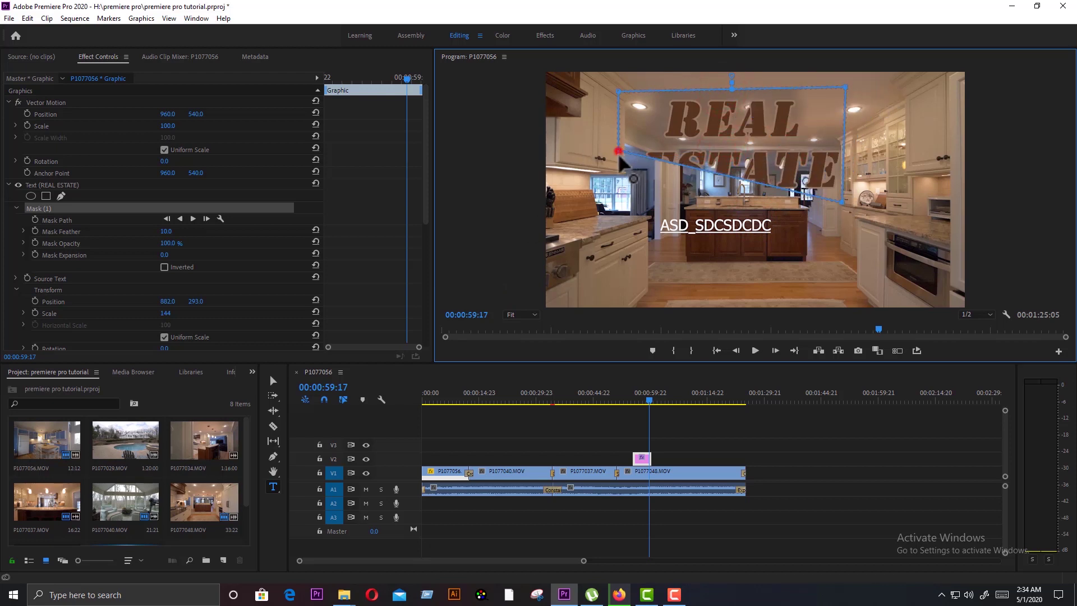
pyautogui.moveTo(619, 151)
pyautogui.mouseDown()
pyautogui.moveTo(642, 210)
pyautogui.moveTo(629, 200)
pyautogui.mouseUp()
pyautogui.click(617, 91)
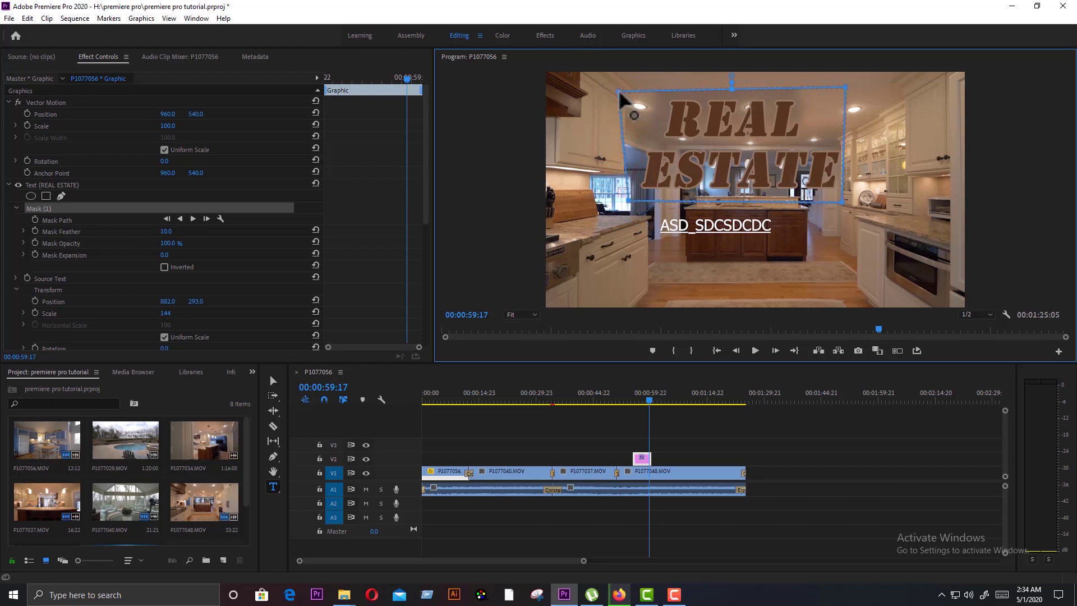
pyautogui.moveTo(635, 97); pyautogui.dragTo(660, 94)
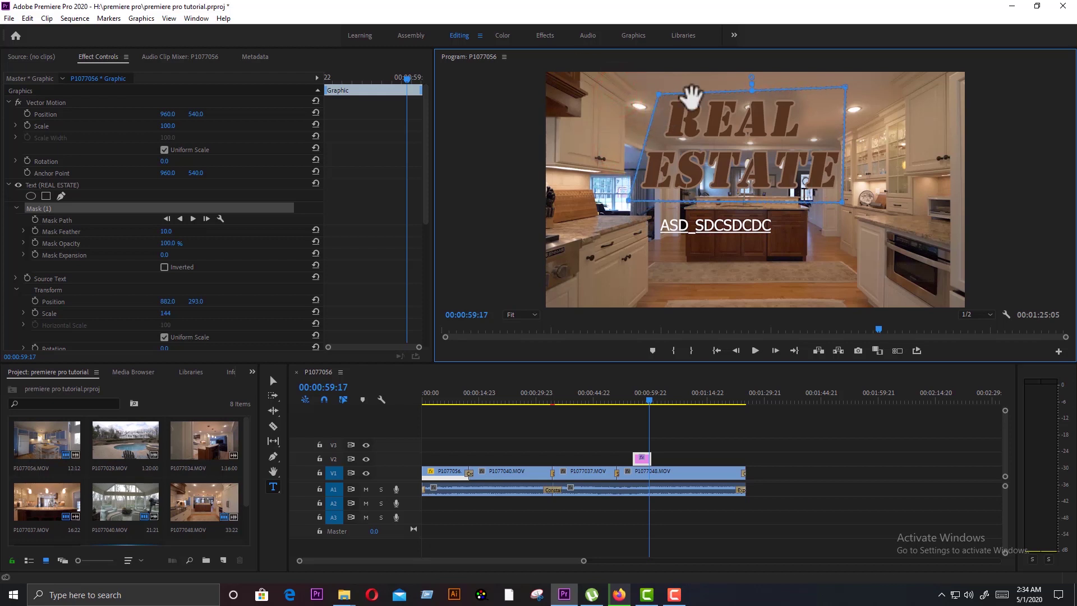
pyautogui.moveTo(844, 89); pyautogui.dragTo(803, 88)
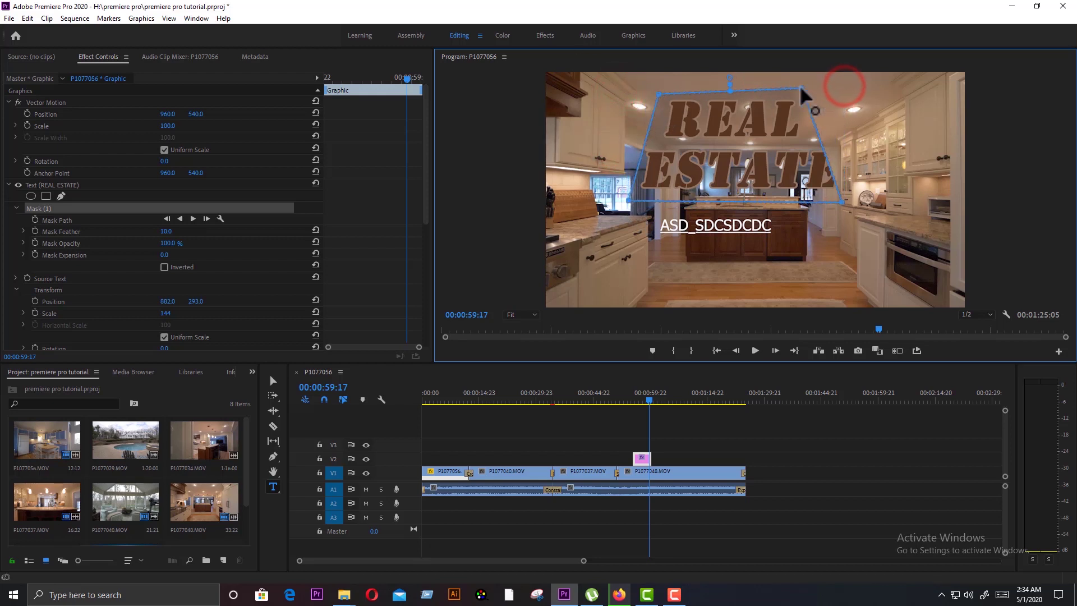
pyautogui.moveTo(827, 149); pyautogui.dragTo(846, 145)
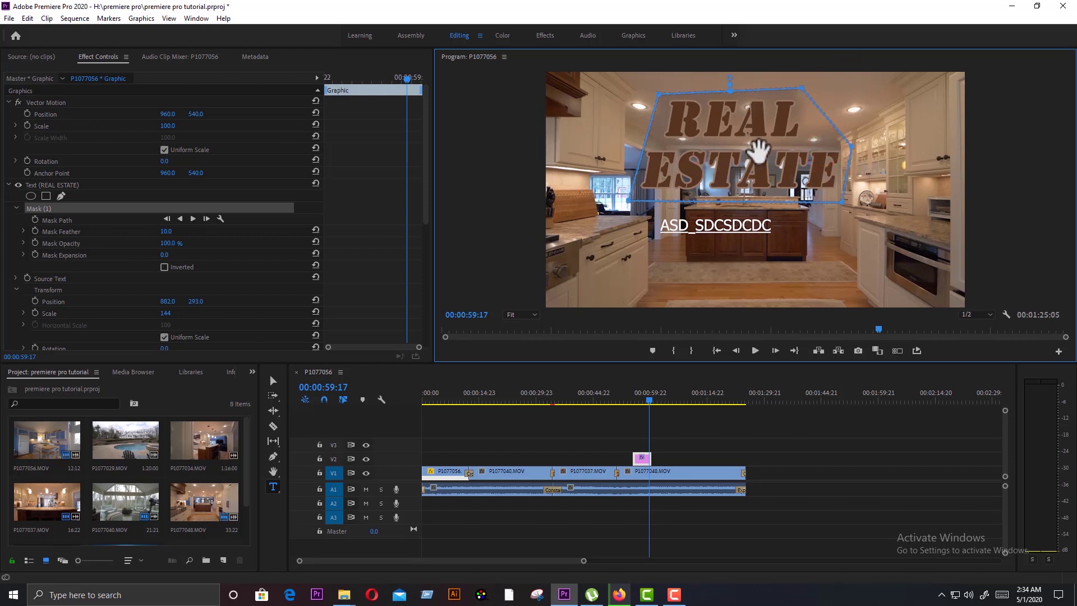
pyautogui.press('Delete')
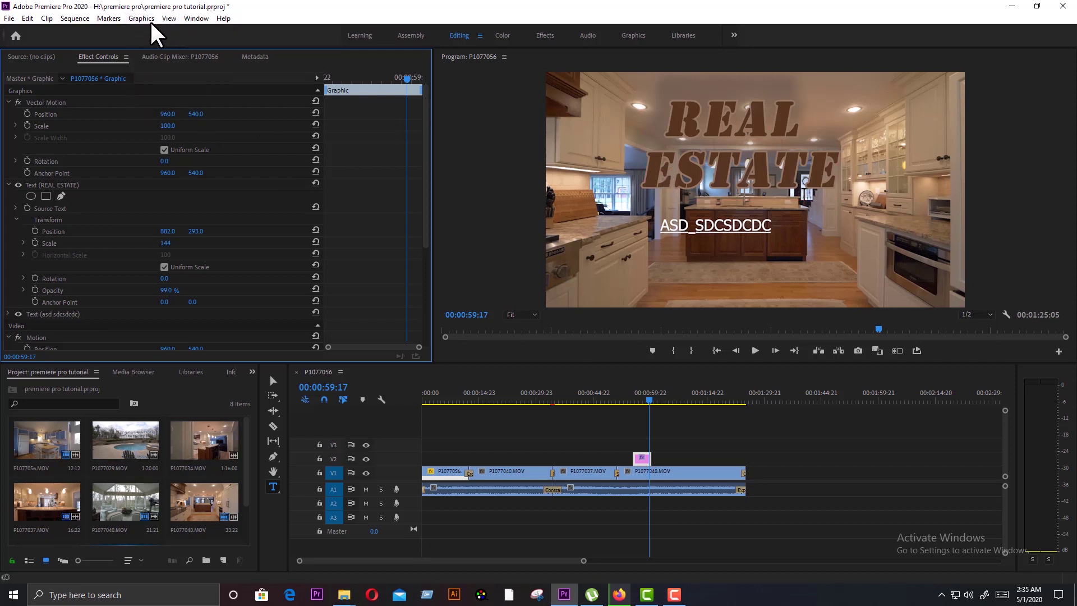
# Add a grey Shape 01 rectangle via Graphics > New Layer > Rectangle from the Editing workspace
pyautogui.click(634, 35)
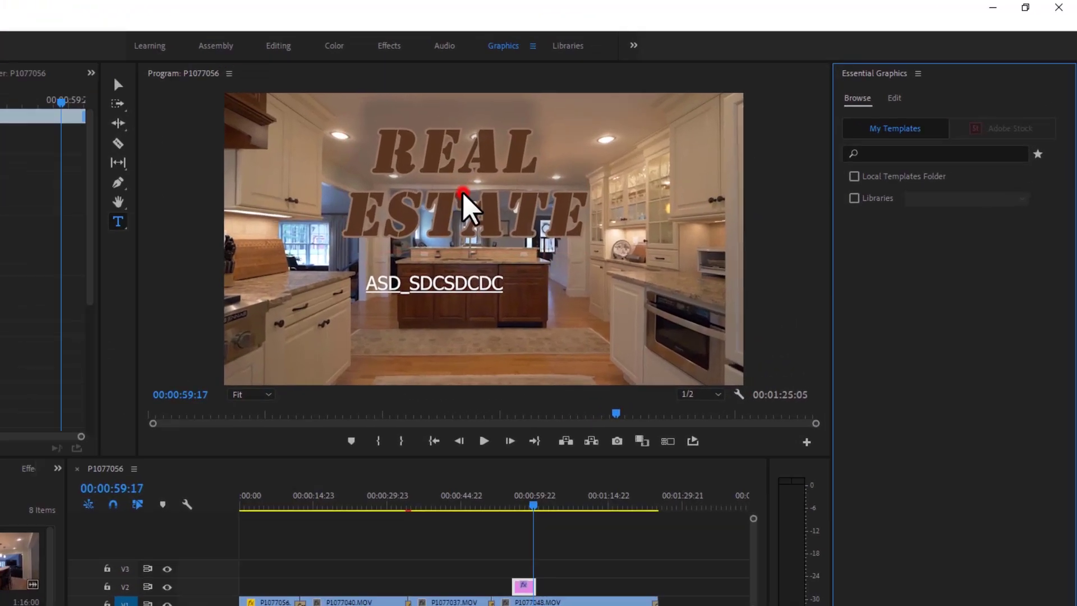
pyautogui.click(462, 191)
pyautogui.click(1053, 167)
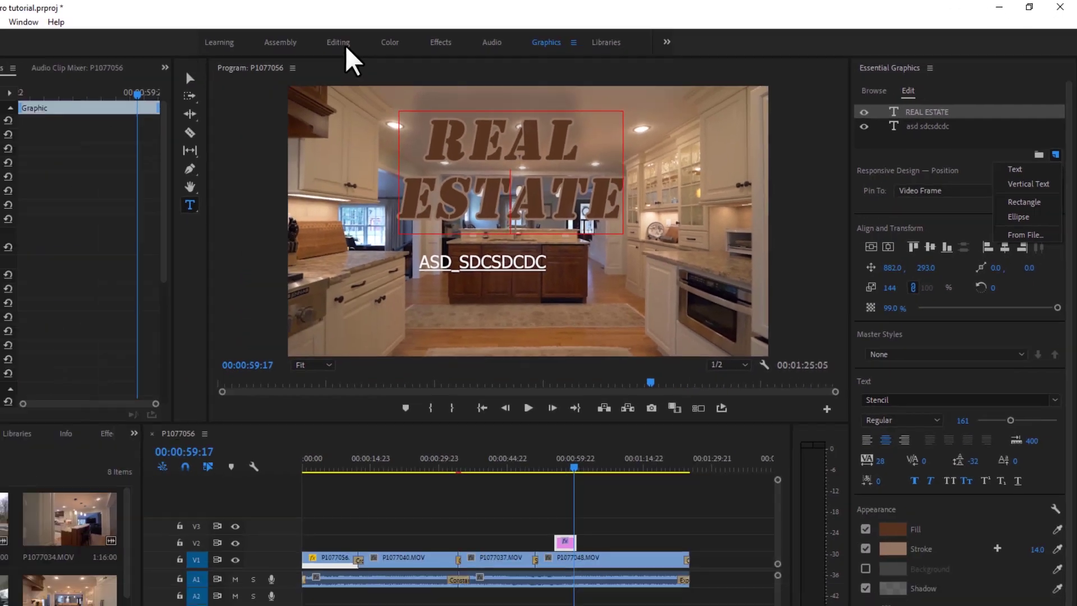
pyautogui.click(465, 37)
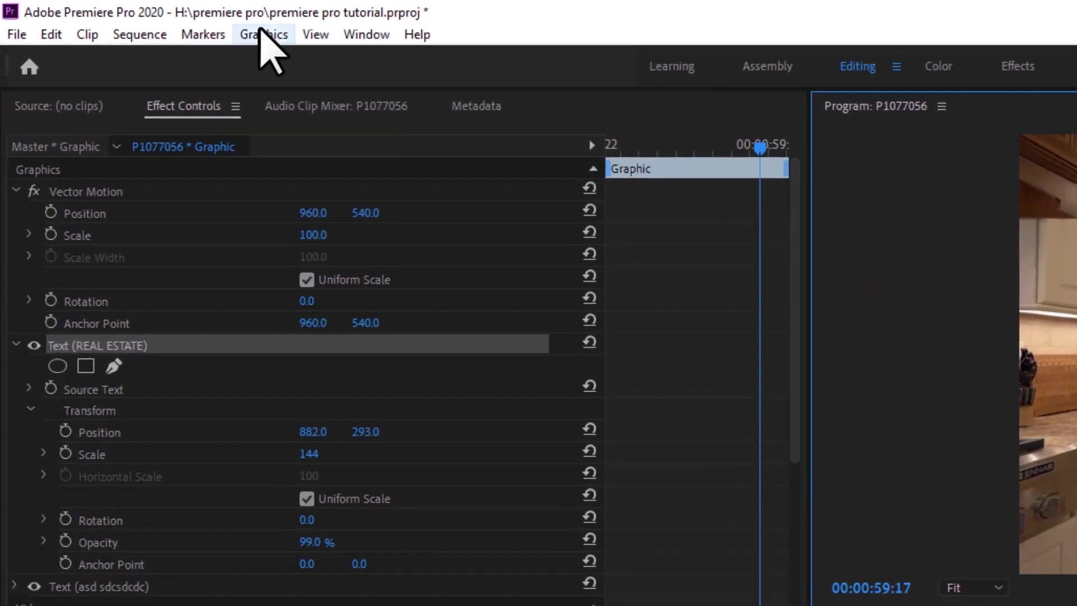
pyautogui.click(141, 19)
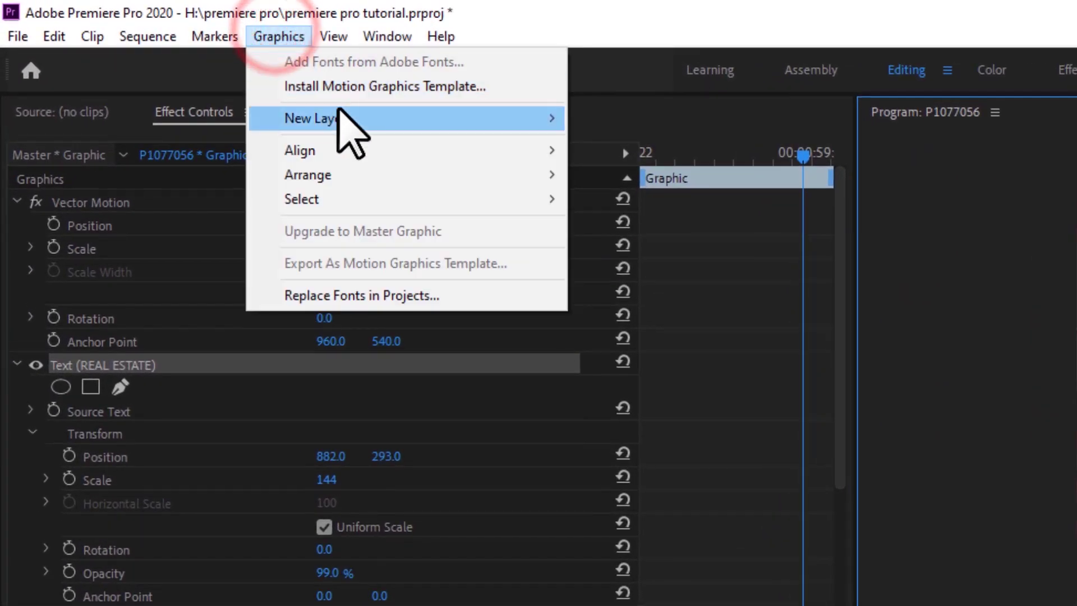
pyautogui.moveTo(348, 123)
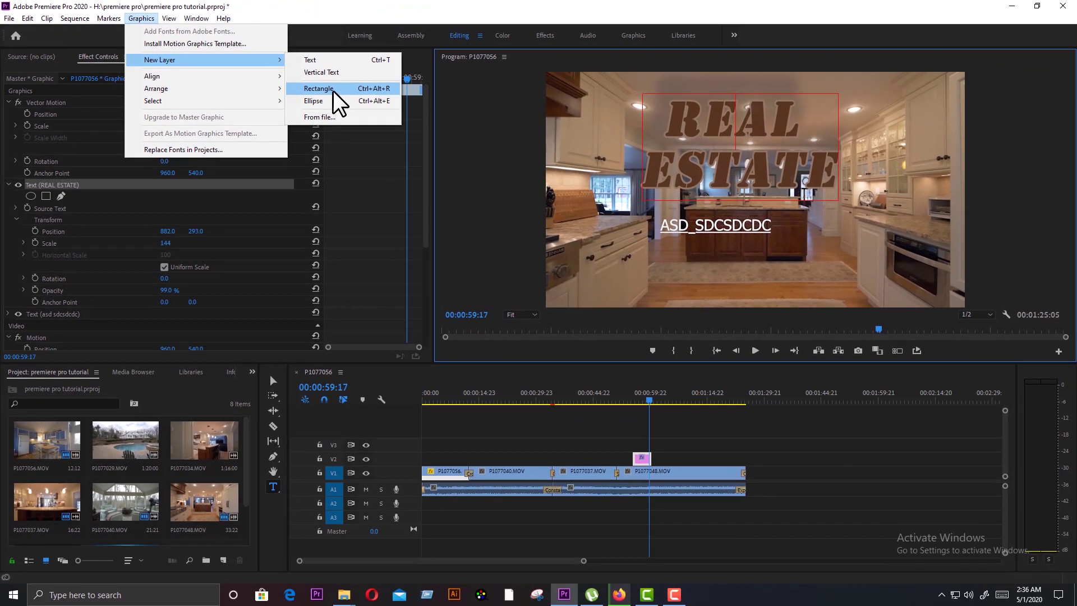
pyautogui.click(332, 90)
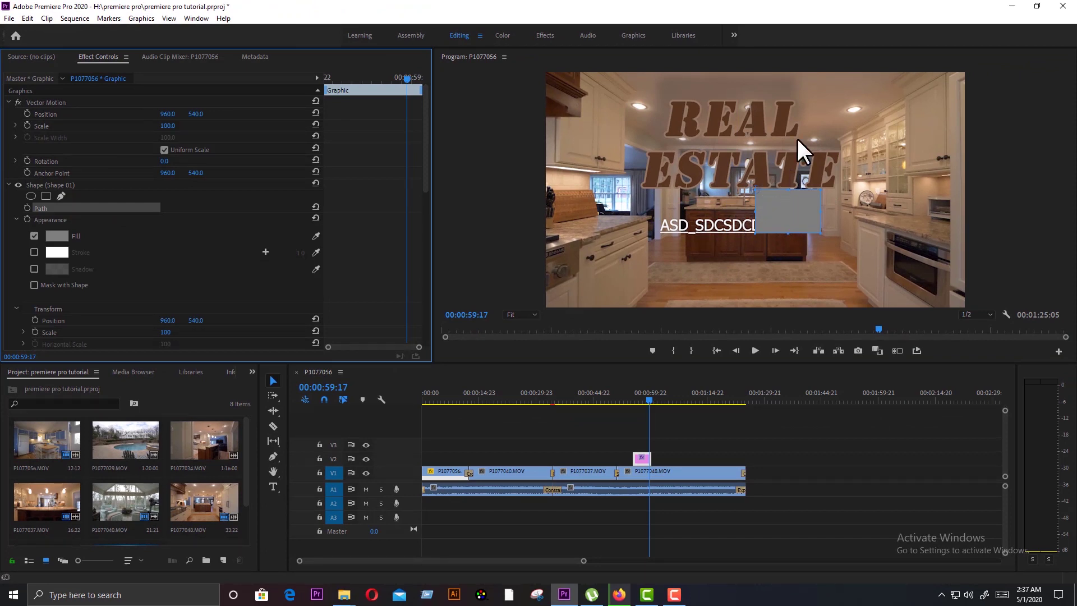
# Stretch the rectangle into a long thin strip and move it just beneath the title
pyautogui.click(275, 379)
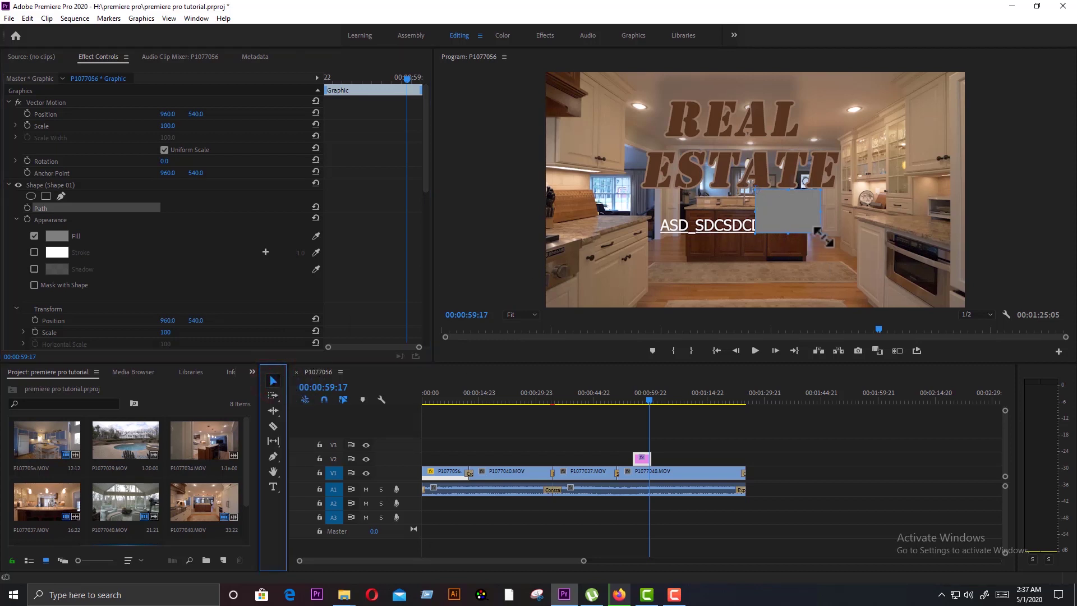
pyautogui.moveTo(823, 236); pyautogui.dragTo(890, 197)
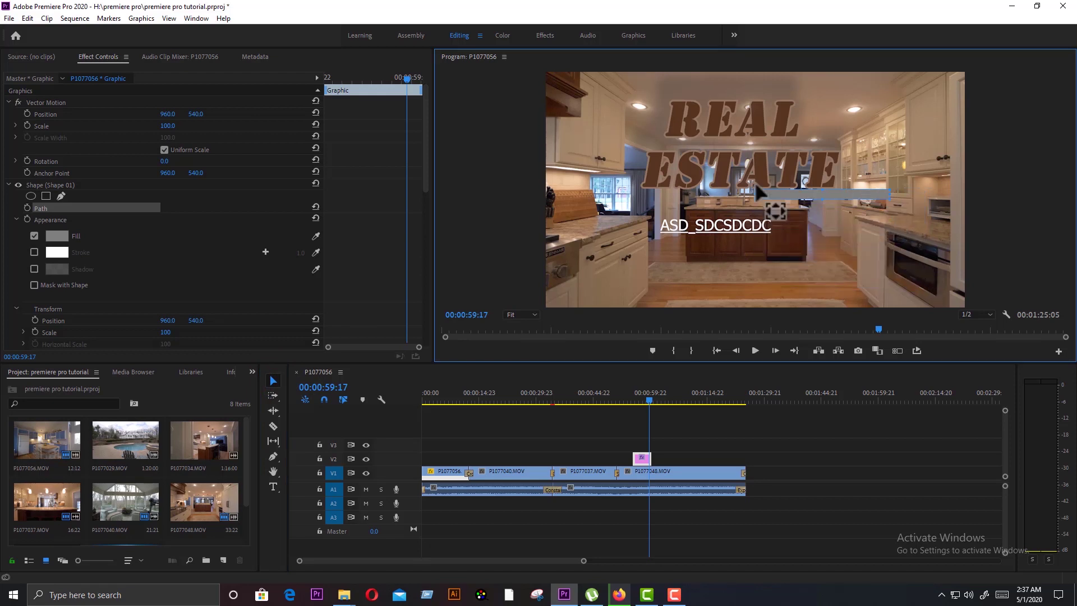
pyautogui.moveTo(810, 193); pyautogui.dragTo(836, 197)
pyautogui.click(646, 198)
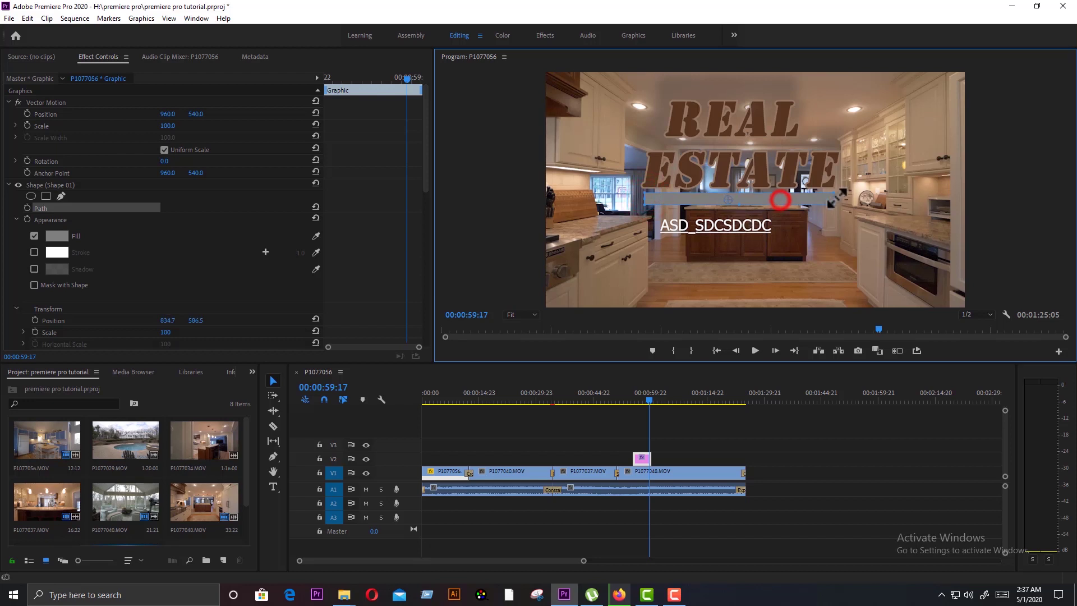
pyautogui.moveTo(645, 199); pyautogui.dragTo(639, 198)
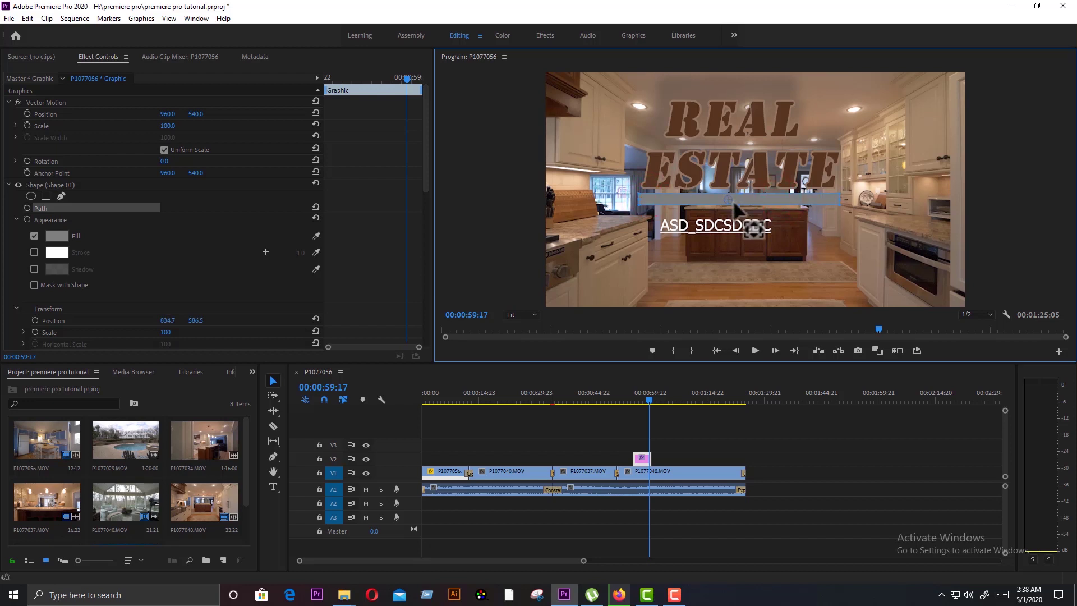
# Give the strip a blue fill
pyautogui.click(57, 235)
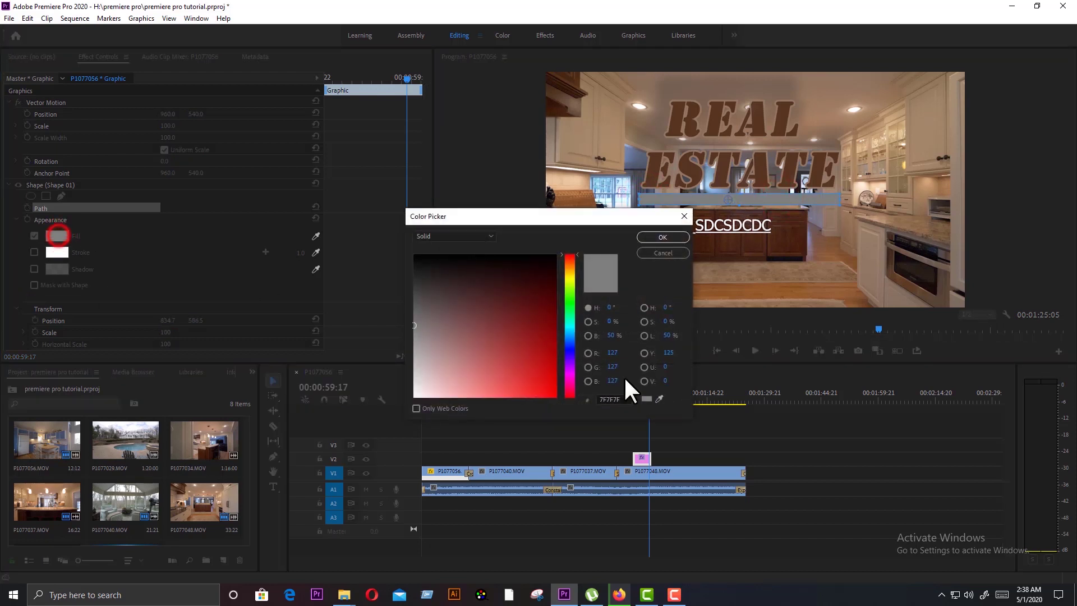
pyautogui.moveTo(570, 314); pyautogui.dragTo(570, 355)
pyautogui.click(663, 236)
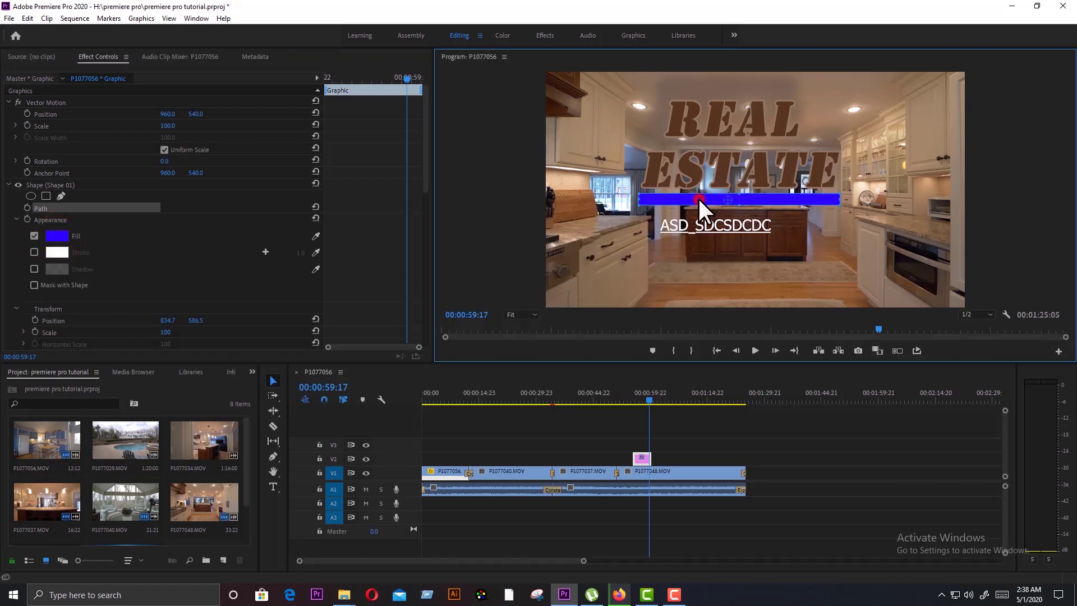
pyautogui.click(35, 183)
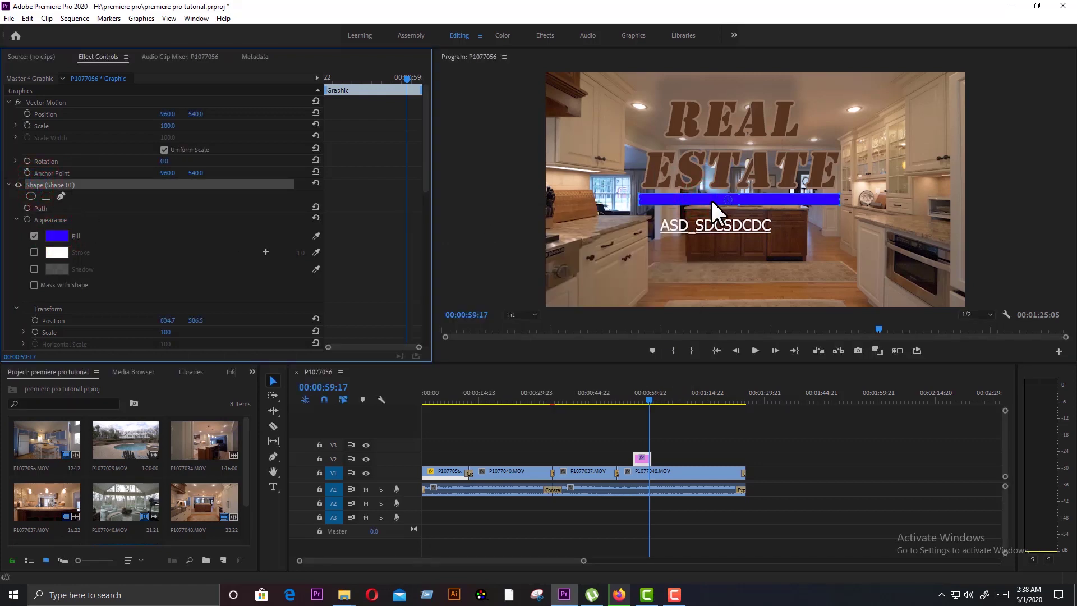
# Duplicate the blue bar shape layer with copy and paste
pyautogui.click(60, 185)
pyautogui.hotkey('ctrl', 'c')
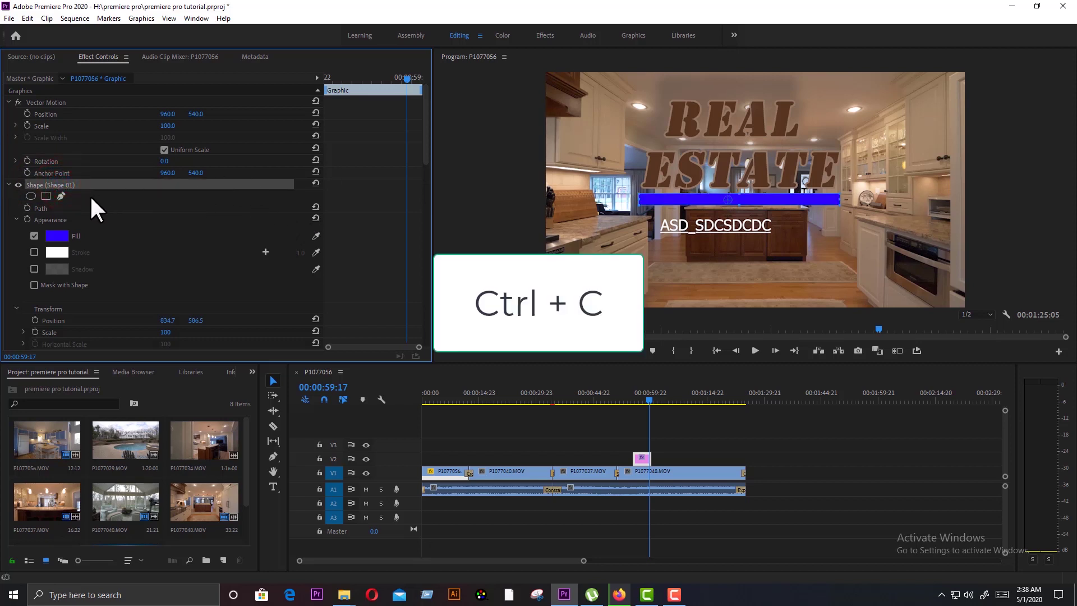
pyautogui.hotkey('ctrl', 'v')
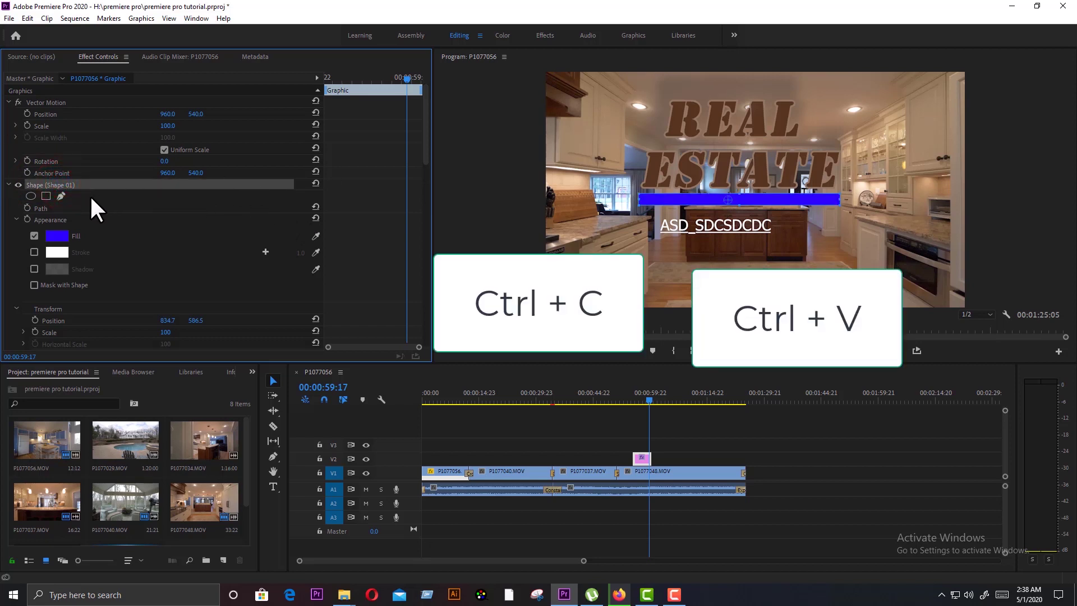
pyautogui.click(7, 184)
pyautogui.click(7, 196)
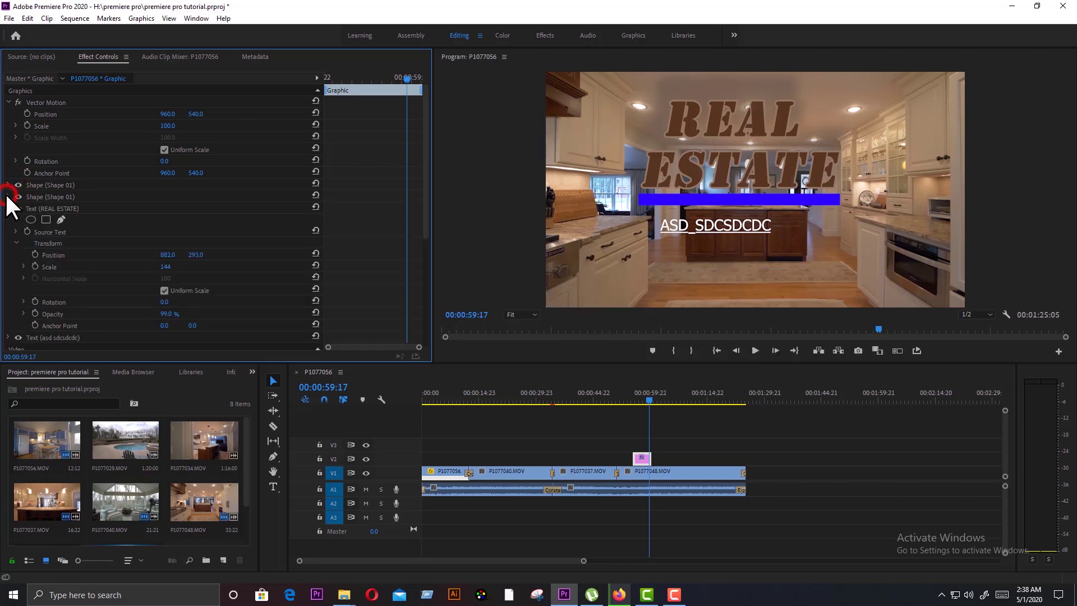
pyautogui.click(36, 185)
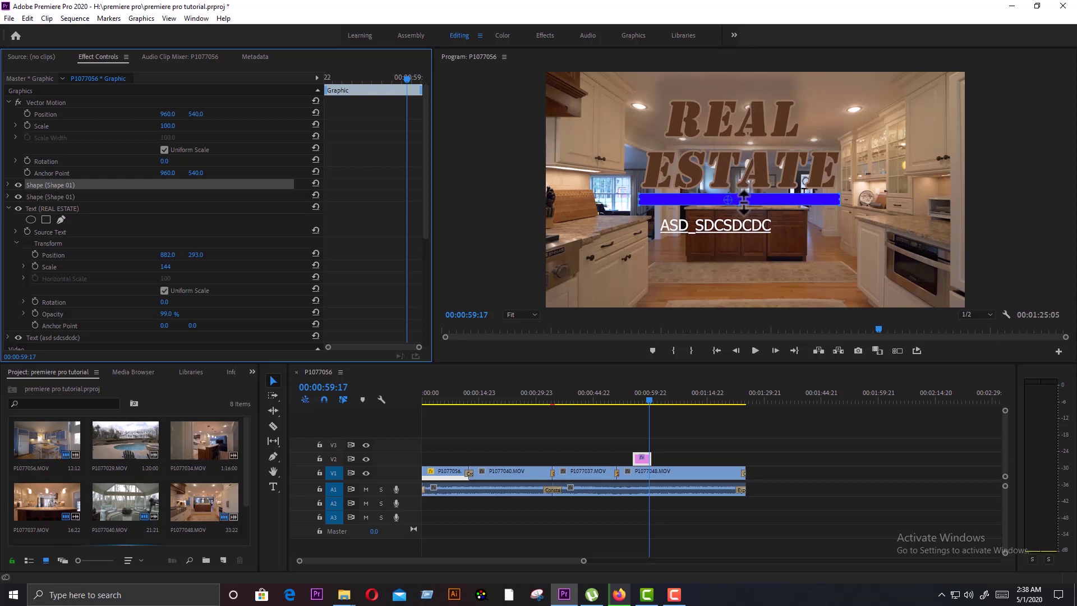
# Move the copied bar above the title by setting its Position Y to 77.5
pyautogui.click(7, 185)
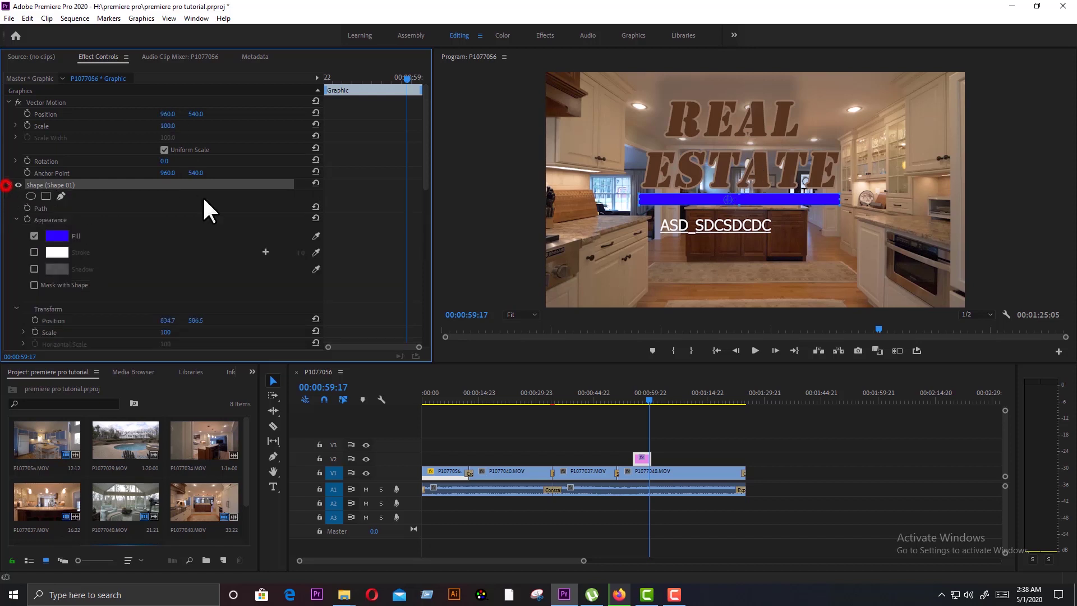
pyautogui.scroll(-2, 205, 211)
pyautogui.moveTo(193, 276); pyautogui.dragTo(137, 276)
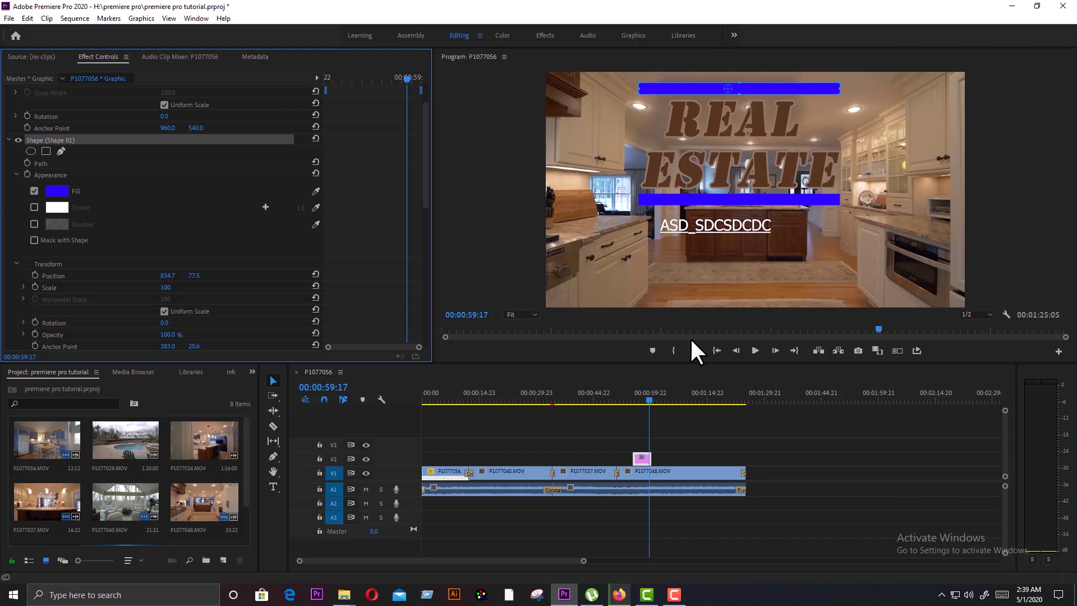
pyautogui.click(726, 179)
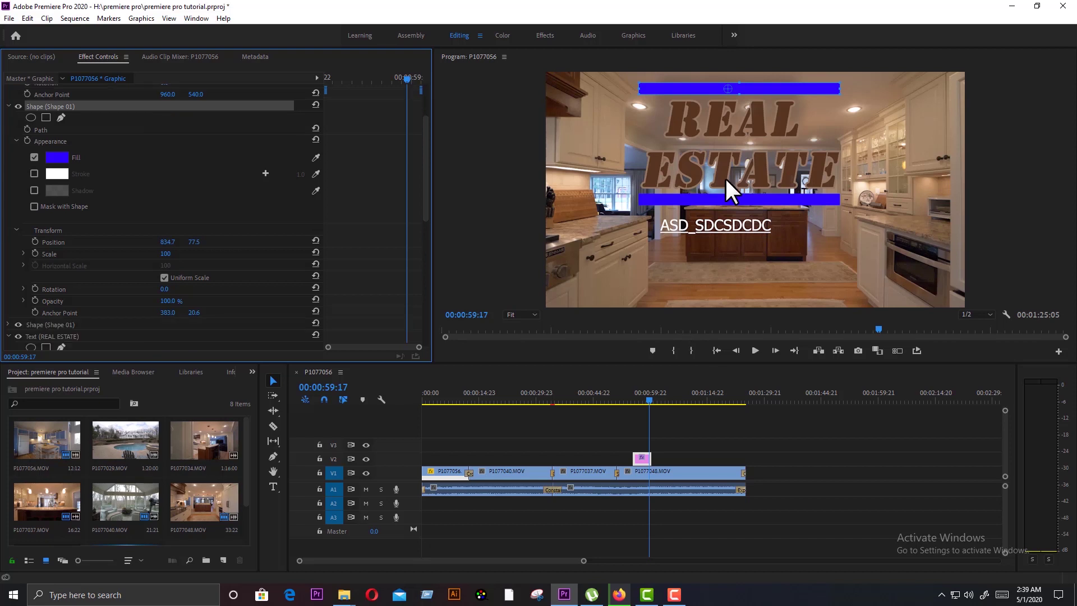
pyautogui.click(758, 142)
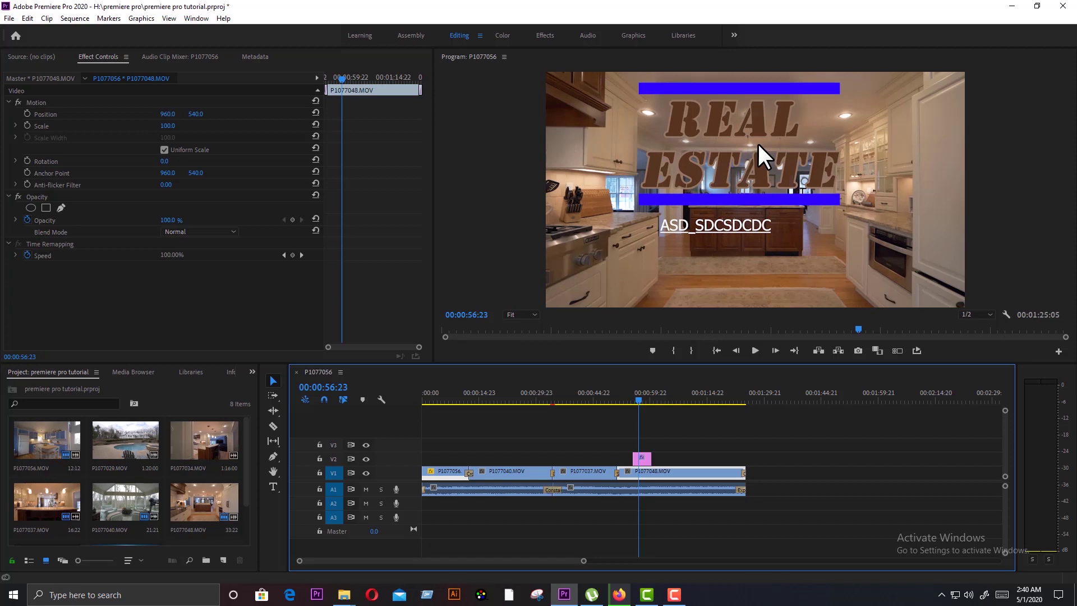